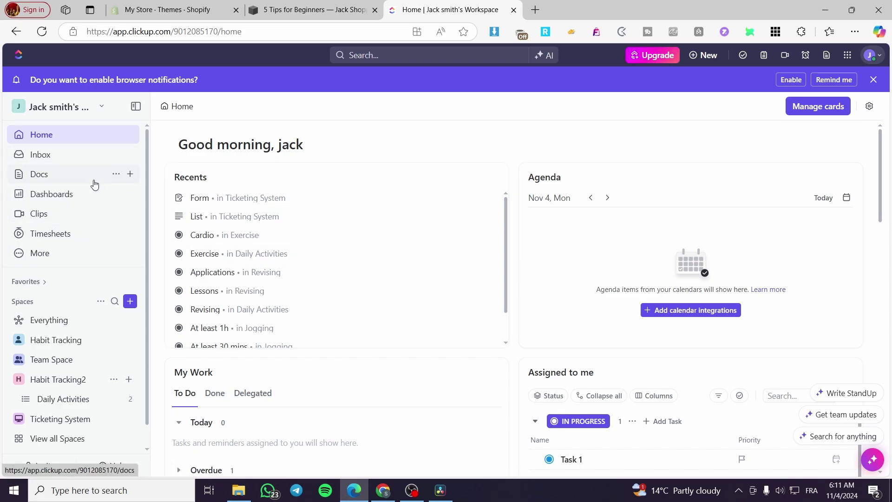
# - Start creating a new space and give it an orange avatar with the document icon
pyautogui.scroll(-1, 88, 316)
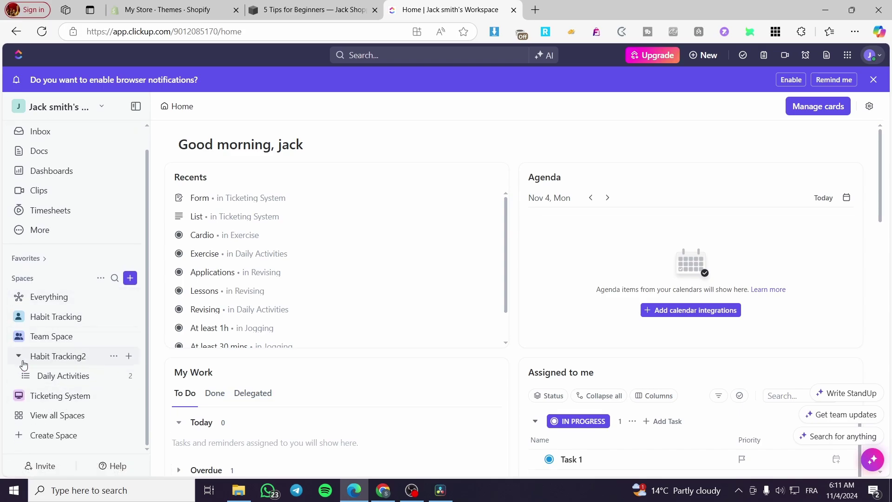
pyautogui.click(131, 278)
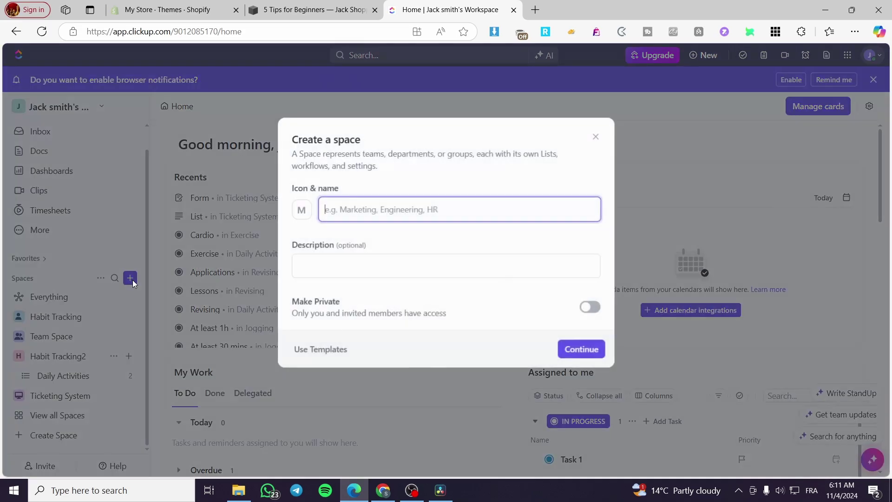
pyautogui.click(301, 210)
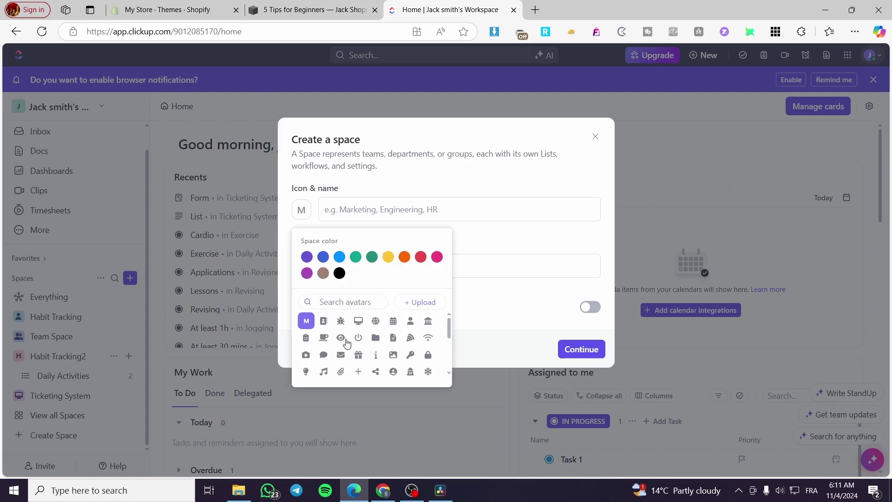
pyautogui.click(404, 257)
pyautogui.click(376, 337)
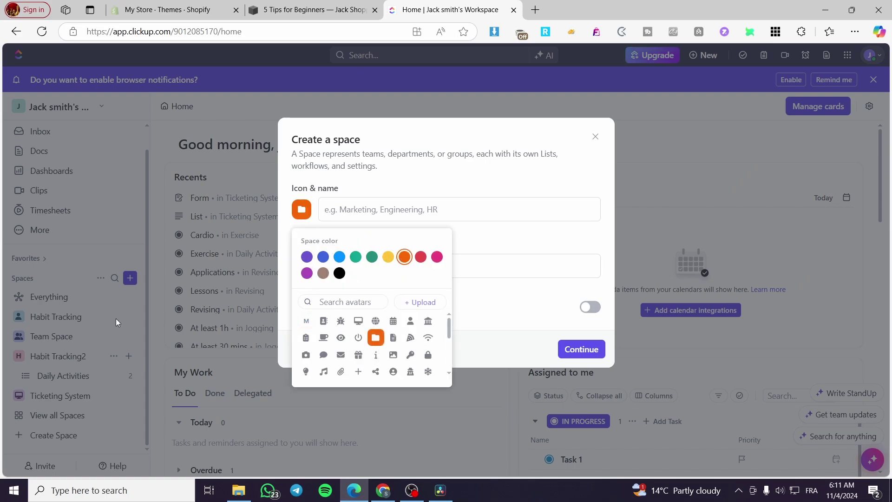
pyautogui.click(393, 337)
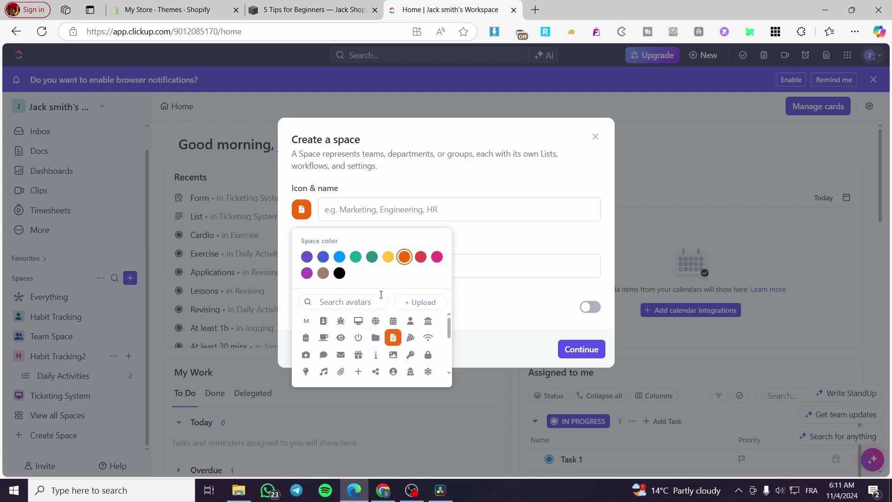
# - Name the space Goal, copy that name into its description, and continue to the workflow setup
pyautogui.click(354, 209)
pyautogui.click(350, 209)
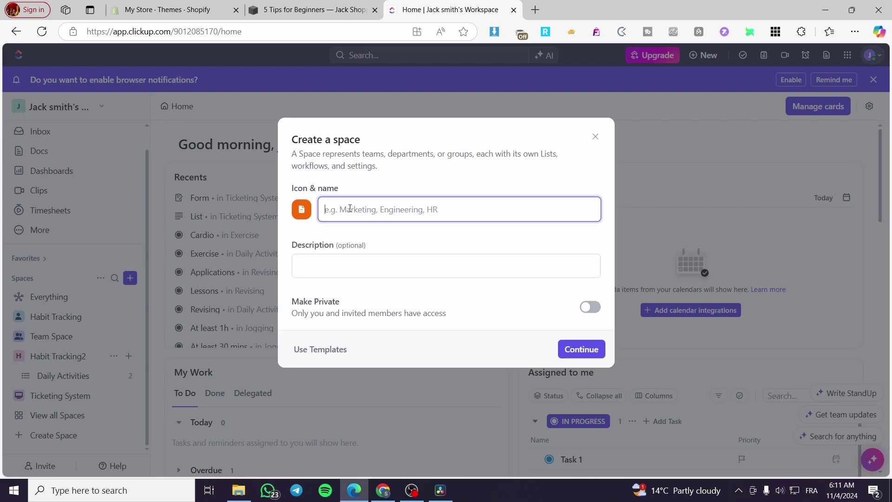
pyautogui.write('Goa')
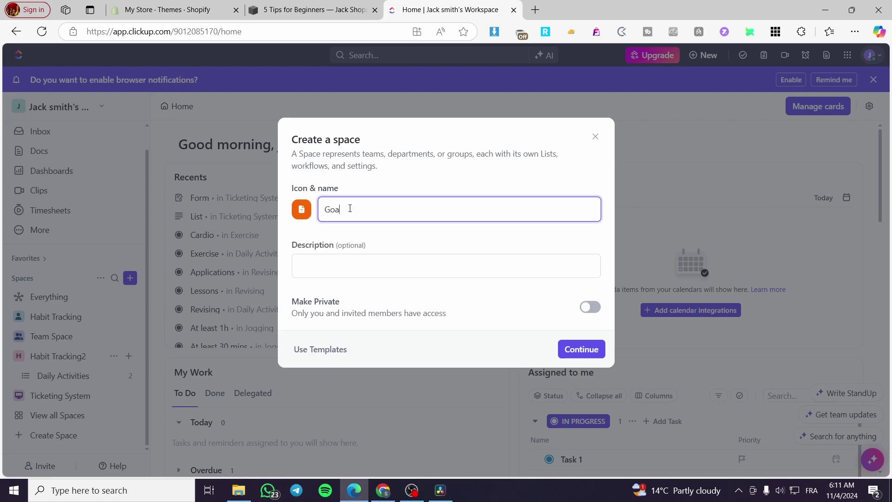
pyautogui.write('l a')
pyautogui.hotkey('ctrl', 'a')
pyautogui.hotkey('ctrl', 'c')
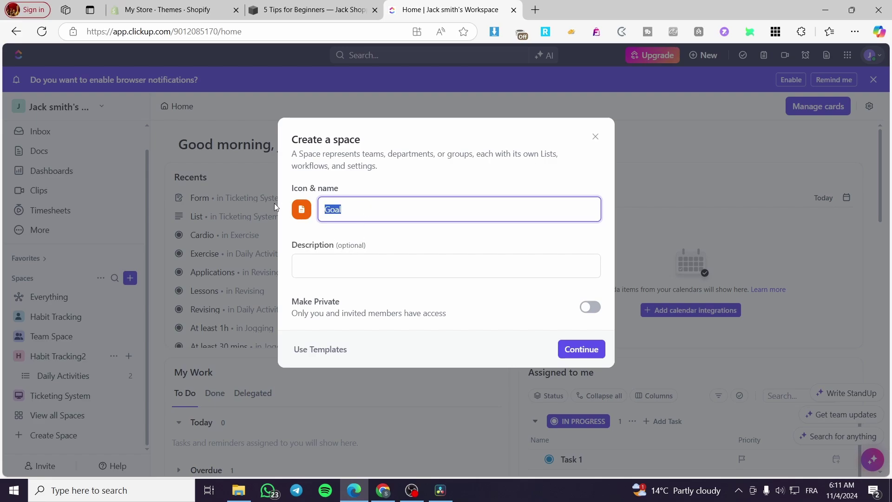
pyautogui.click(354, 272)
pyautogui.hotkey('ctrl', 'v')
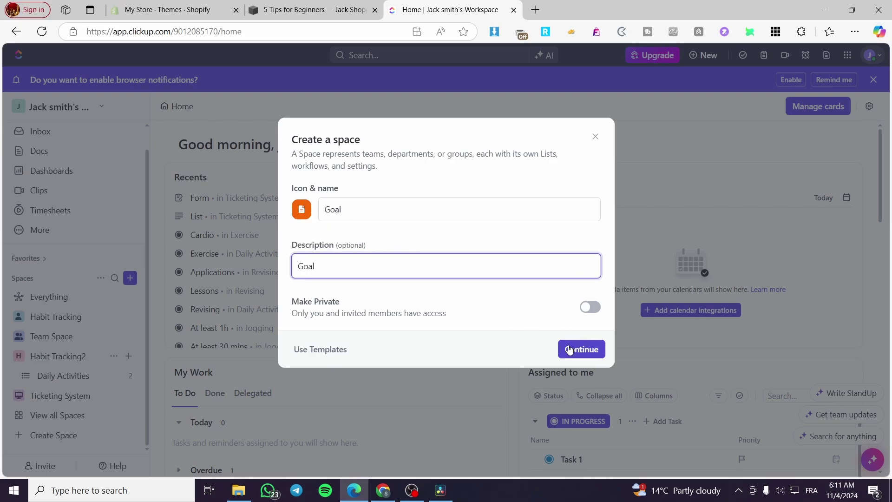
pyautogui.click(602, 351)
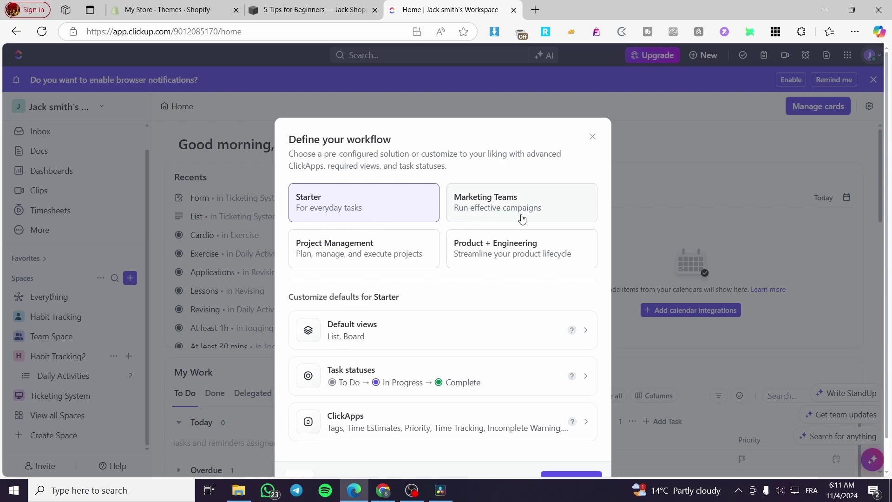
# - Choose the Project Management workflow for the Goal space after trying the Marketing Teams one
pyautogui.click(322, 256)
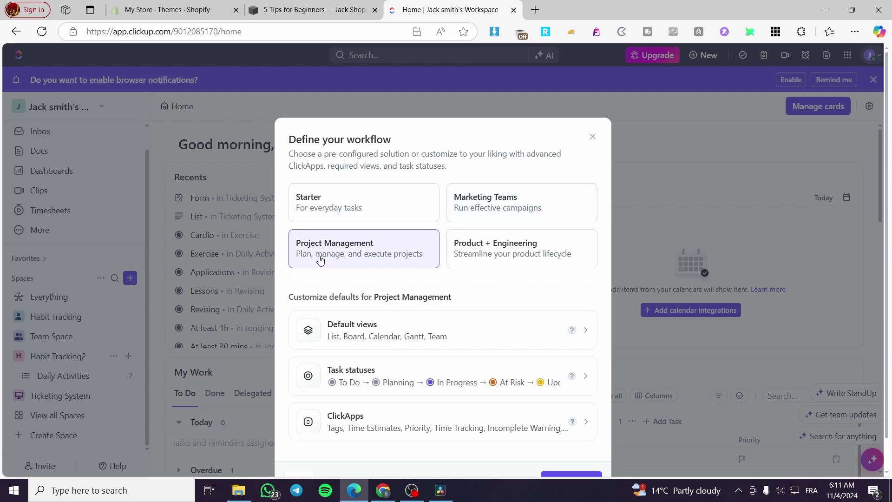
pyautogui.click(510, 209)
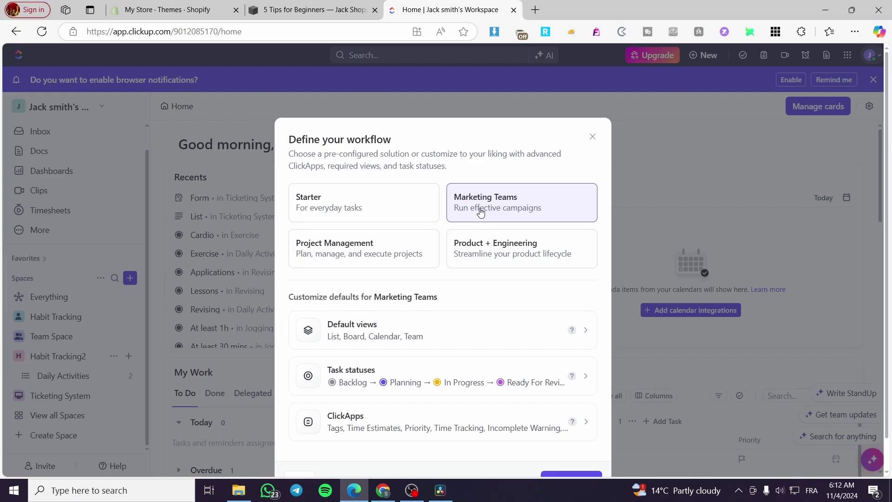
pyautogui.click(386, 261)
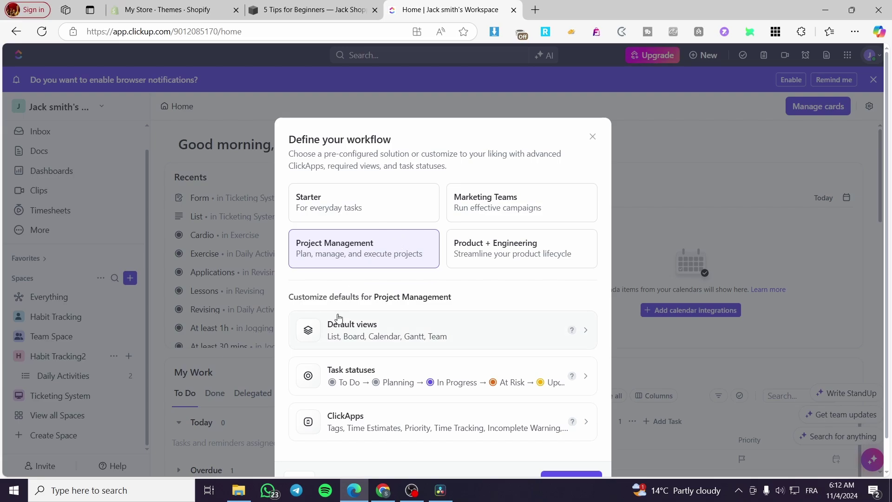
# - Turn off the Gantt, Team and Calendar required views so the space defaults to List and Board only
pyautogui.scroll(-1, 576, 265)
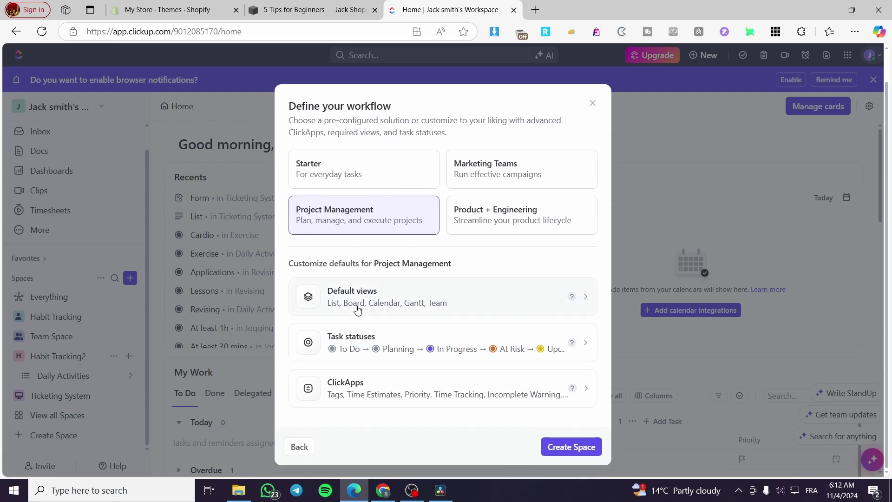
pyautogui.click(451, 303)
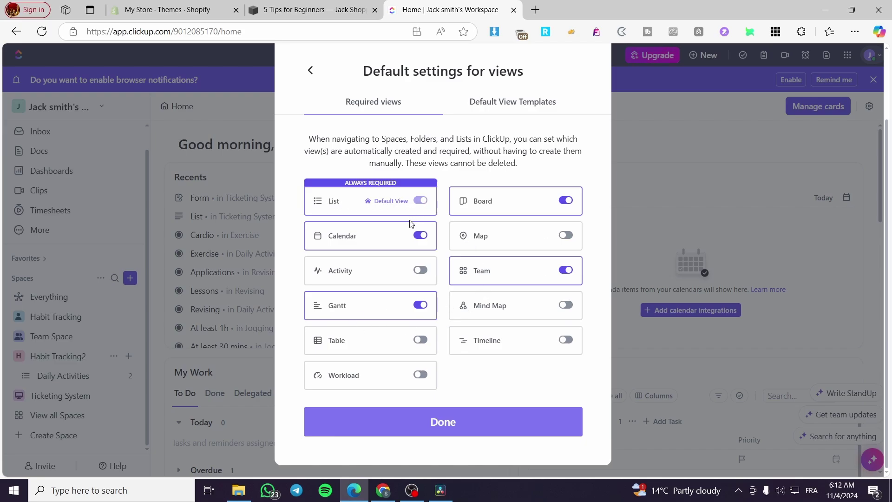
pyautogui.click(420, 305)
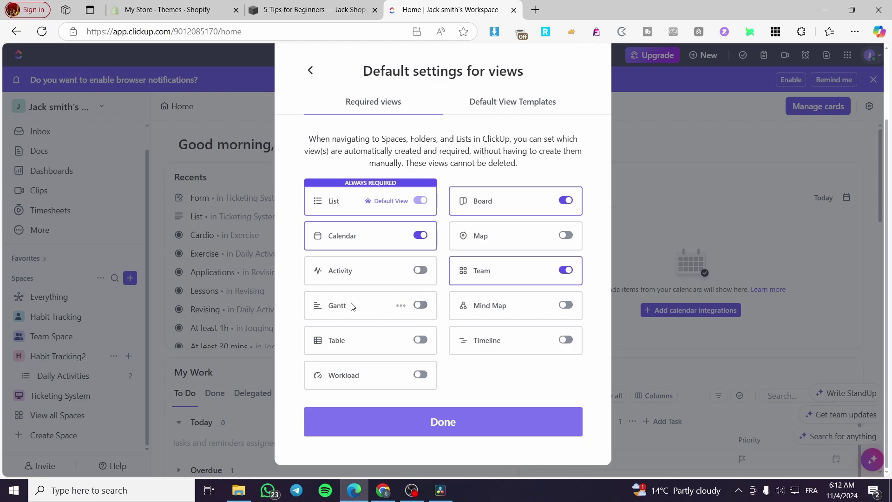
pyautogui.click(570, 271)
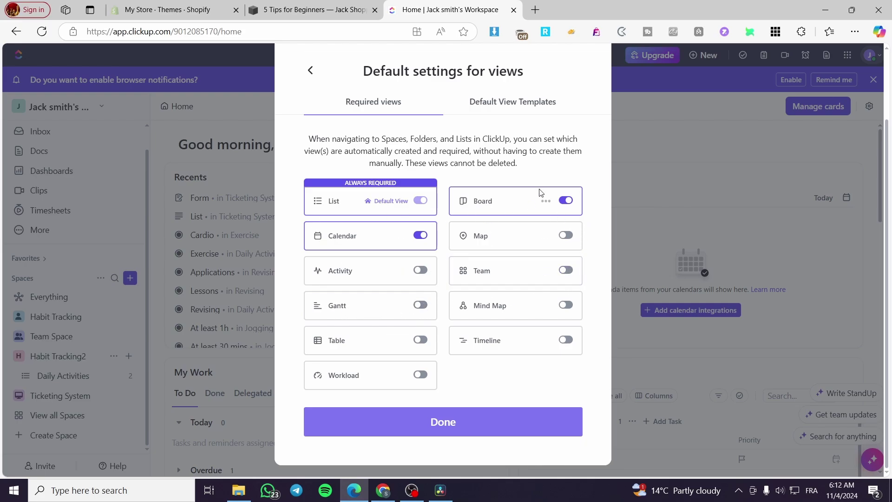
pyautogui.click(420, 237)
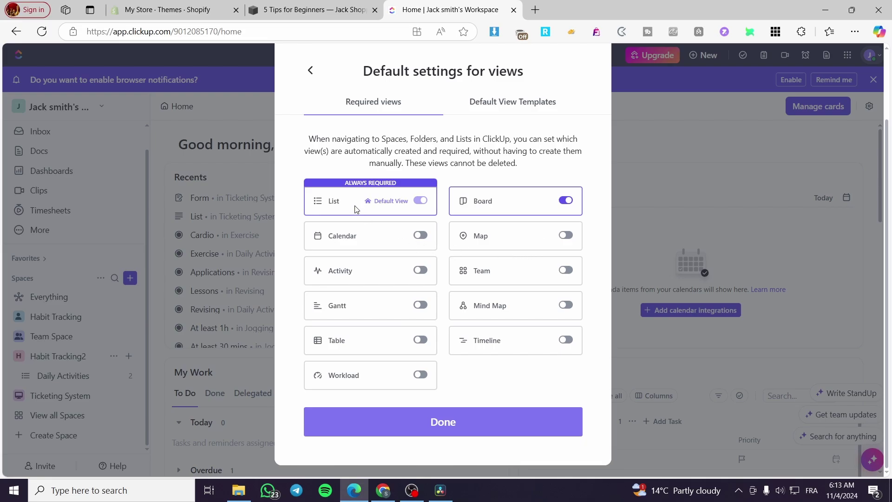
pyautogui.click(474, 418)
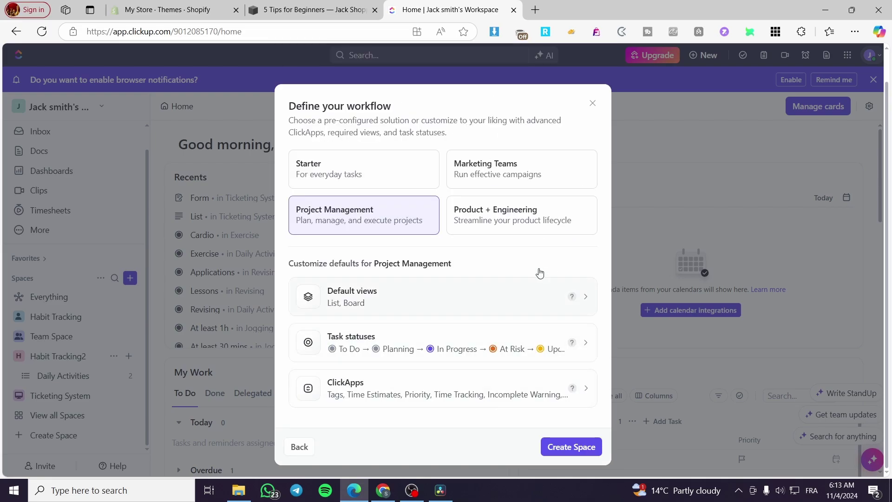
# - Delete the Planning status from the space's active task statuses and apply the changes
pyautogui.click(351, 342)
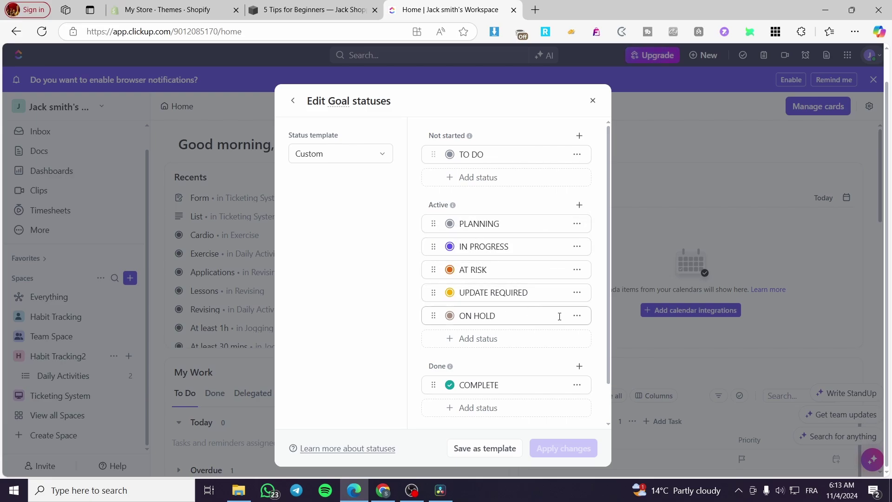
pyautogui.click(578, 224)
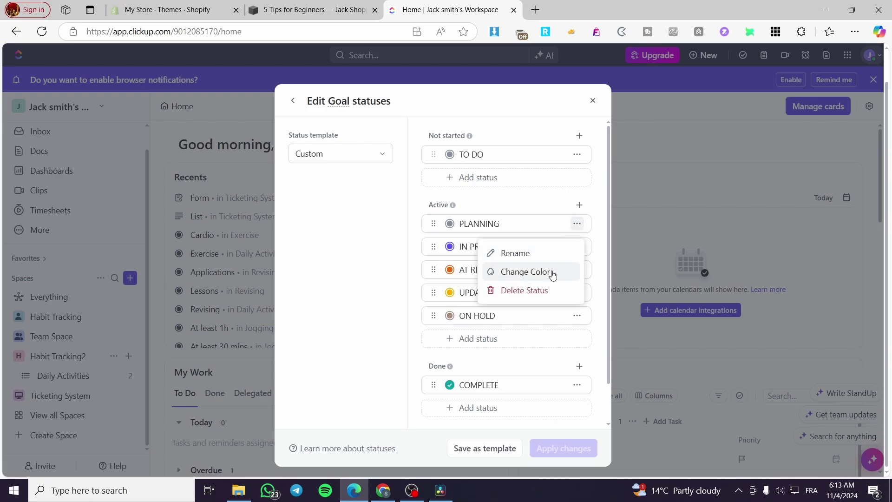
pyautogui.click(546, 291)
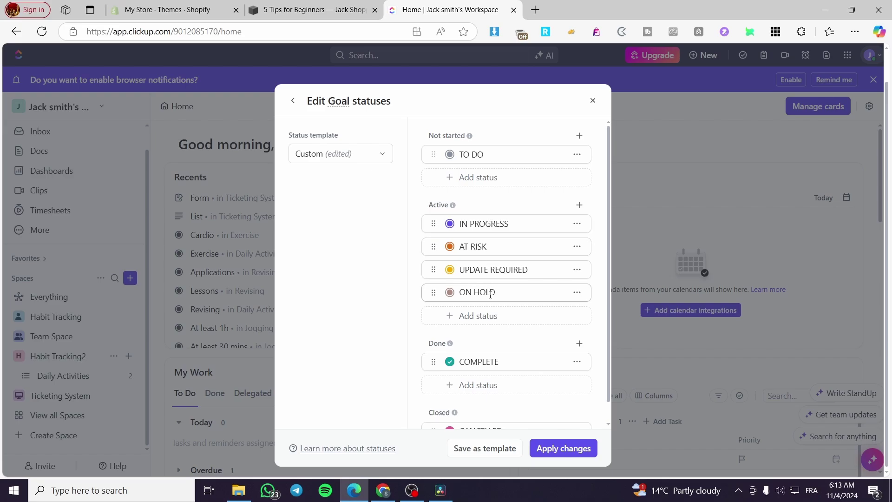
pyautogui.scroll(-1, 492, 362)
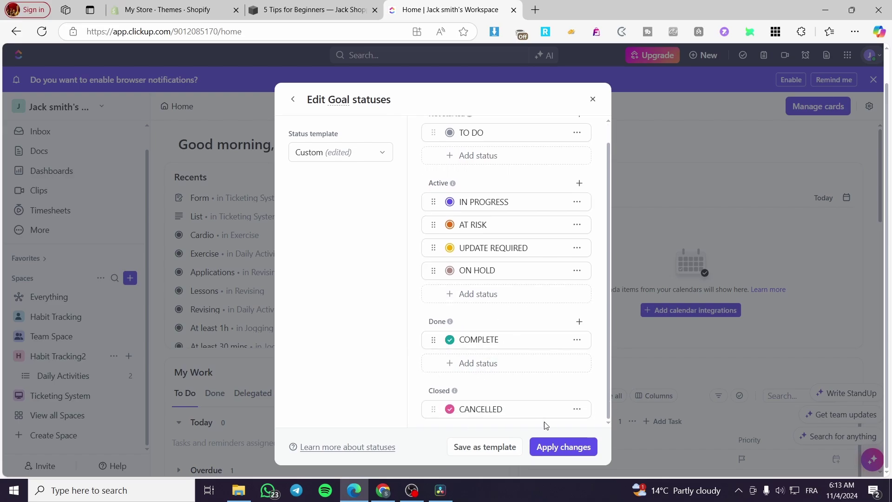
pyautogui.click(563, 446)
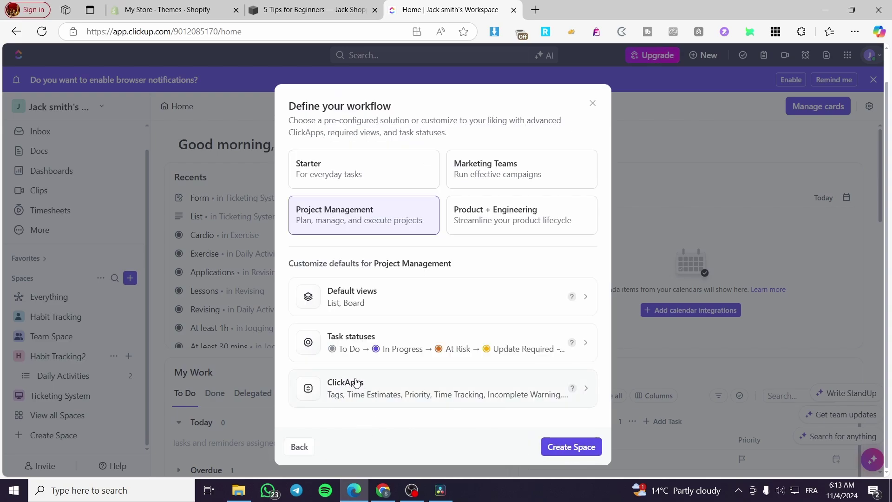
# - Enable the Sprints ClickApp and turn off Tags, Email, Custom Fields, Time Tracking, Remap Subtask Due Dates, Time Estimates and Multiple Assignees
pyautogui.click(361, 386)
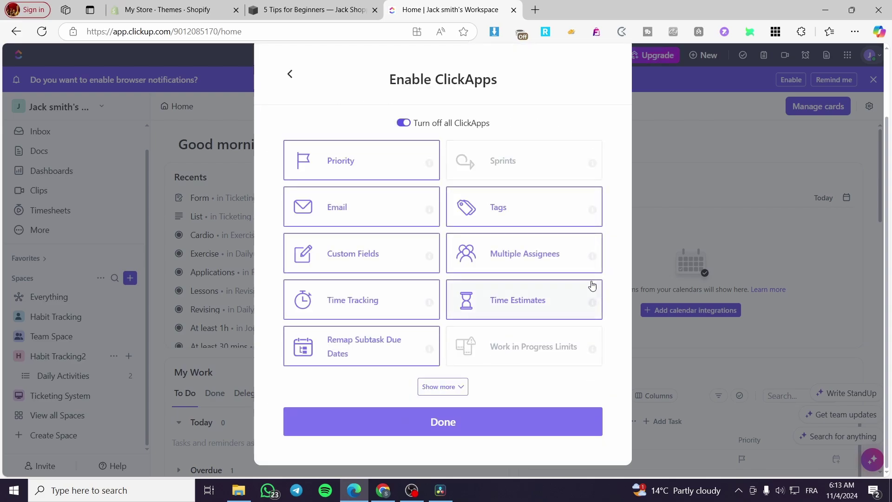
pyautogui.click(513, 165)
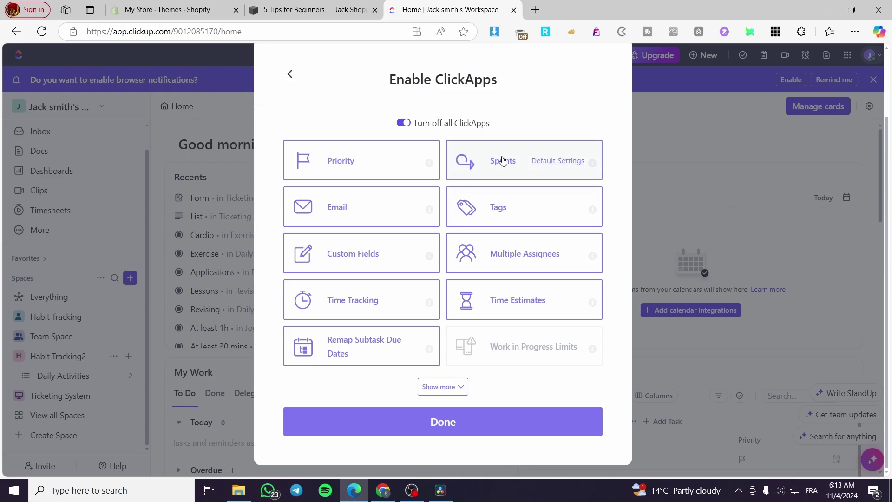
pyautogui.click(501, 212)
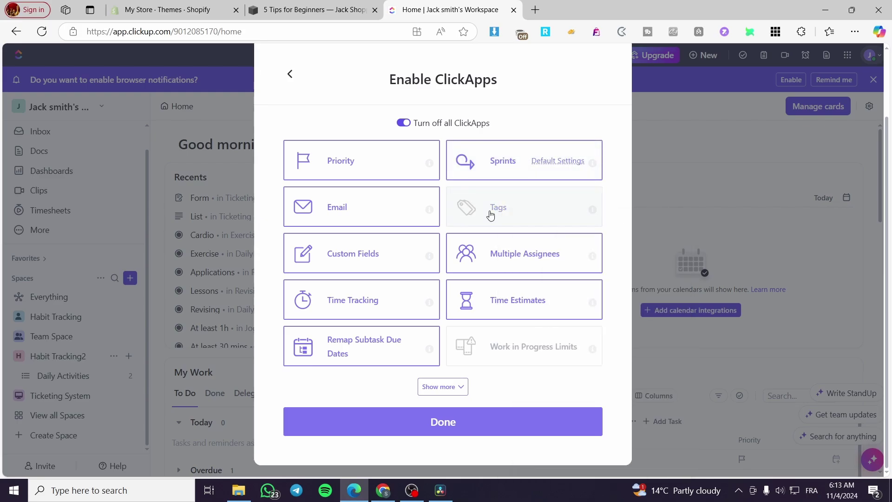
pyautogui.click(372, 218)
pyautogui.click(343, 259)
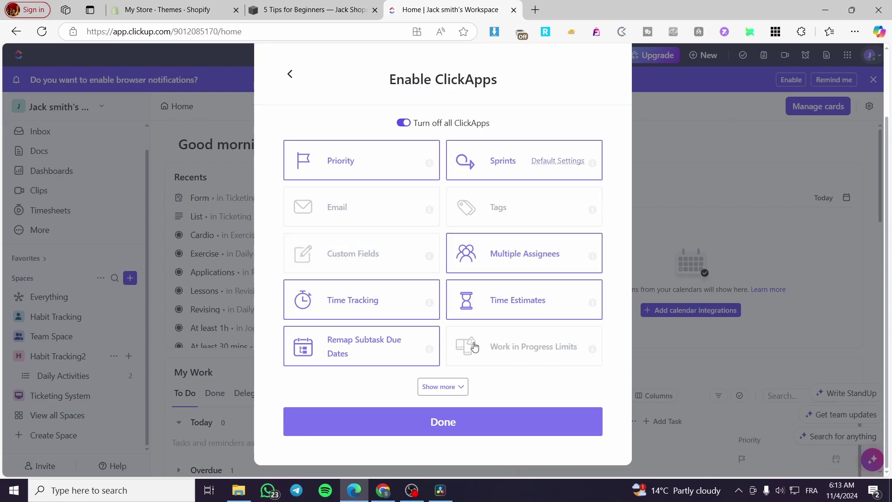
pyautogui.click(393, 304)
pyautogui.click(404, 344)
pyautogui.click(550, 293)
pyautogui.click(556, 262)
# - Expand the ClickApps list and turn off Incomplete Warning and Dependency Warning, leaving Reschedule Dependencies off and Show status progress on
pyautogui.click(443, 387)
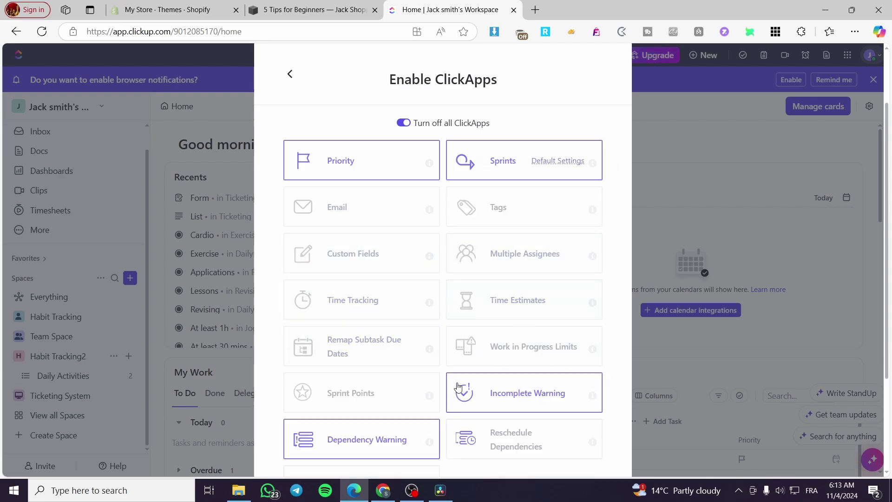
pyautogui.scroll(-3, 539, 293)
pyautogui.click(522, 281)
pyautogui.click(371, 322)
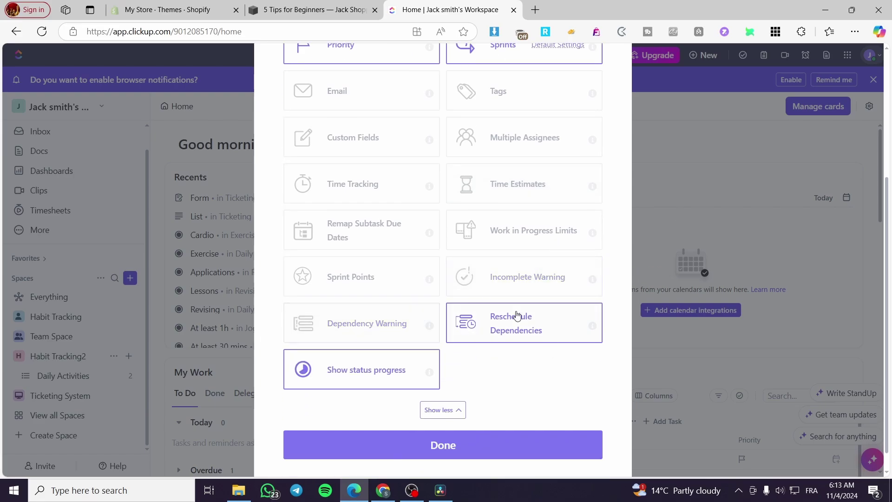
pyautogui.click(464, 318)
pyautogui.click(383, 362)
pyautogui.click(331, 384)
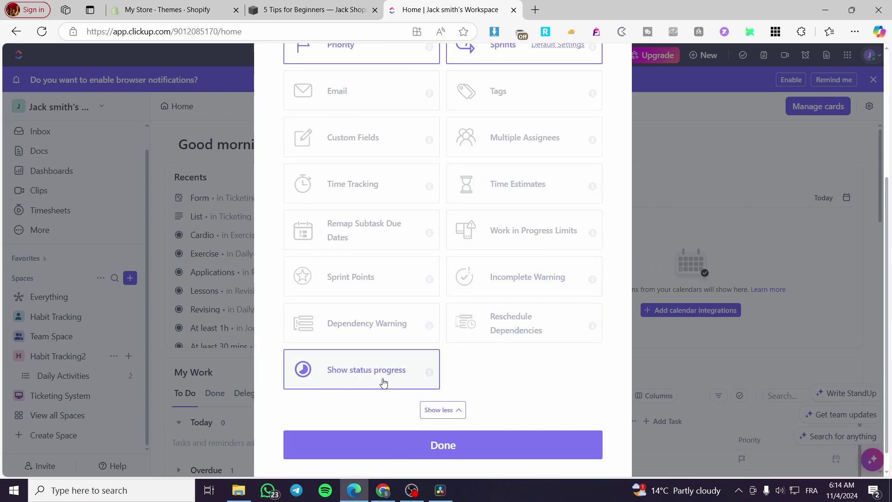
pyautogui.scroll(5, 382, 382)
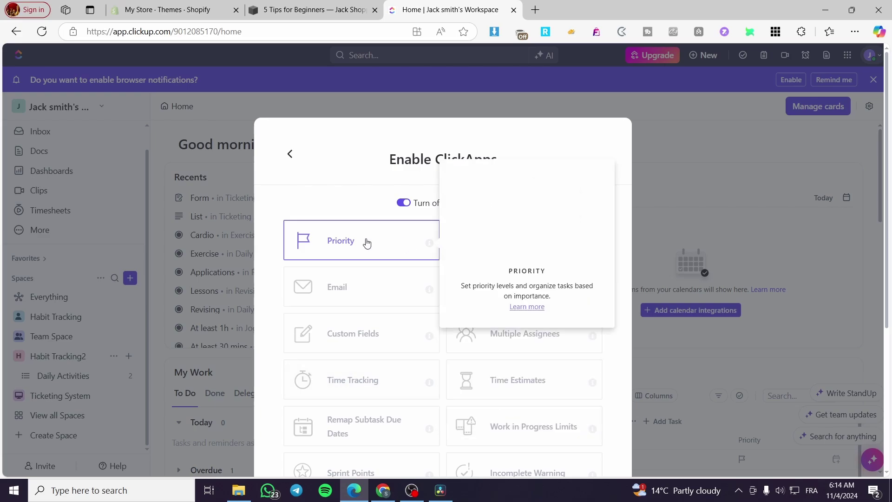
pyautogui.scroll(-5, 455, 220)
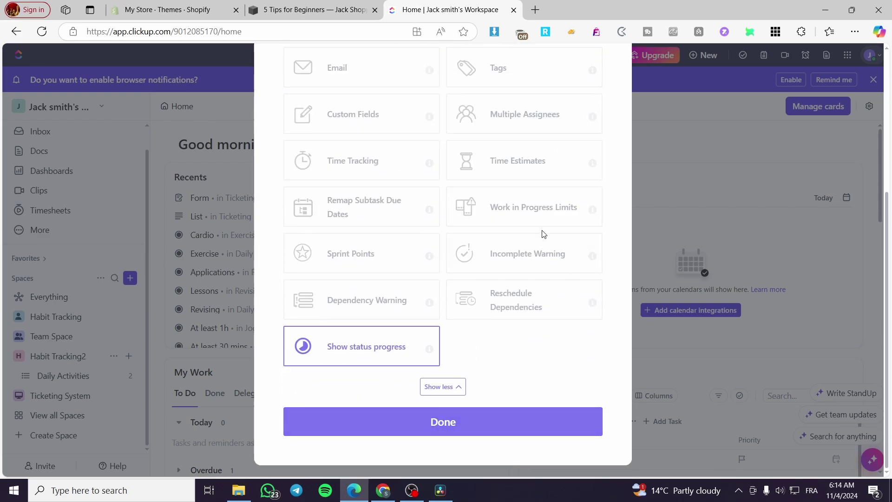
pyautogui.scroll(4, 543, 234)
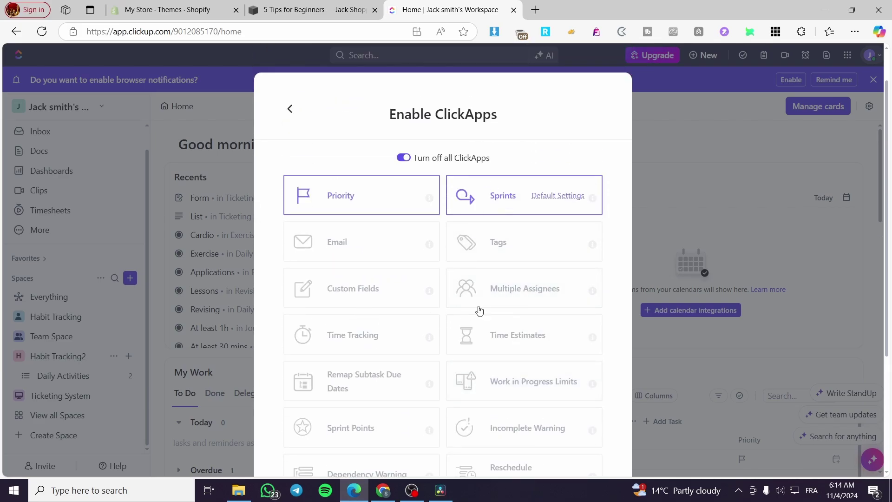
pyautogui.scroll(-4, 490, 268)
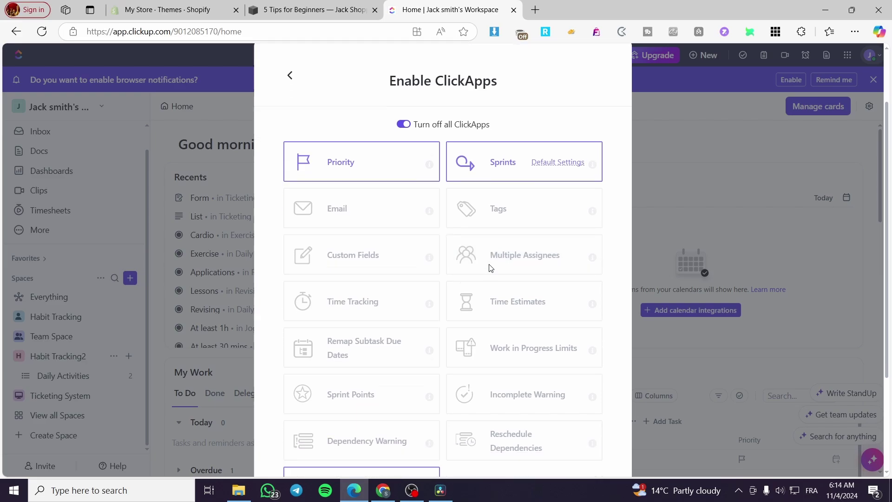
# - Create the Goal space with the customized Project Management workflow and begin adding a Sprint Folder to it
pyautogui.click(442, 420)
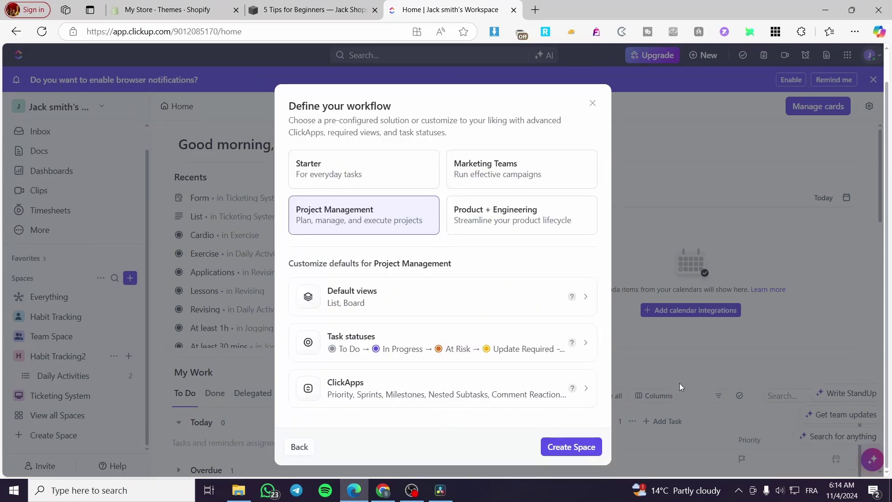
pyautogui.click(571, 446)
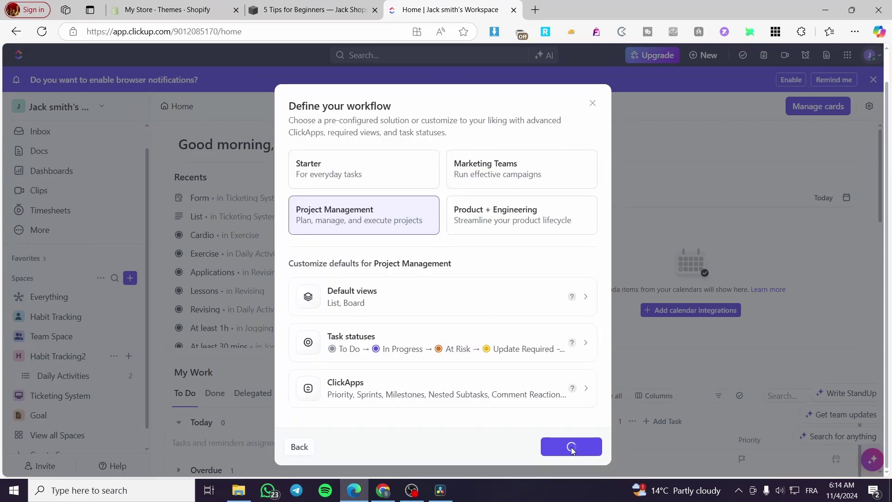
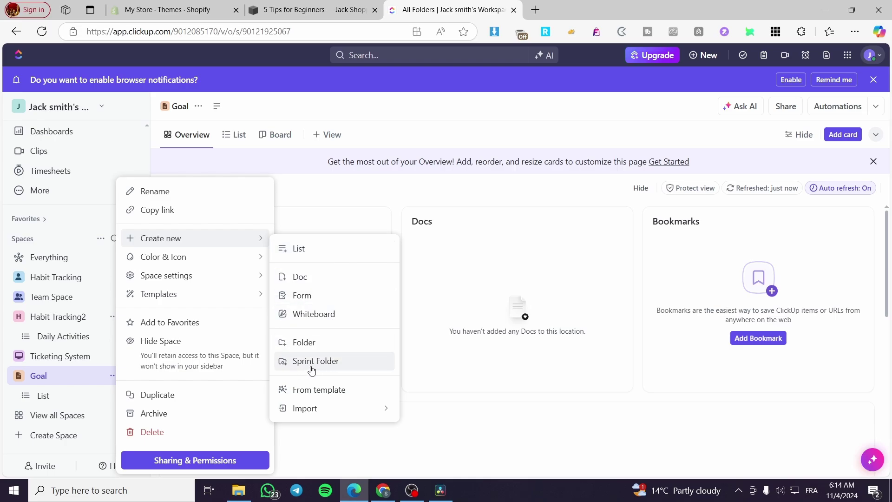
pyautogui.click(335, 361)
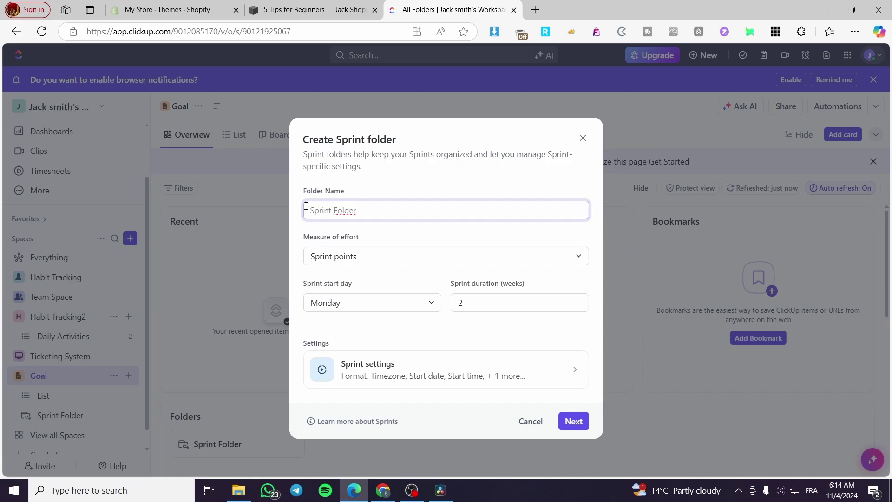
# - Set the Sprint Folder's sprint duration to 4 weeks, keeping Sprint points as the measure of effort and Monday as the start day
pyautogui.moveTo(364, 211); pyautogui.dragTo(283, 207)
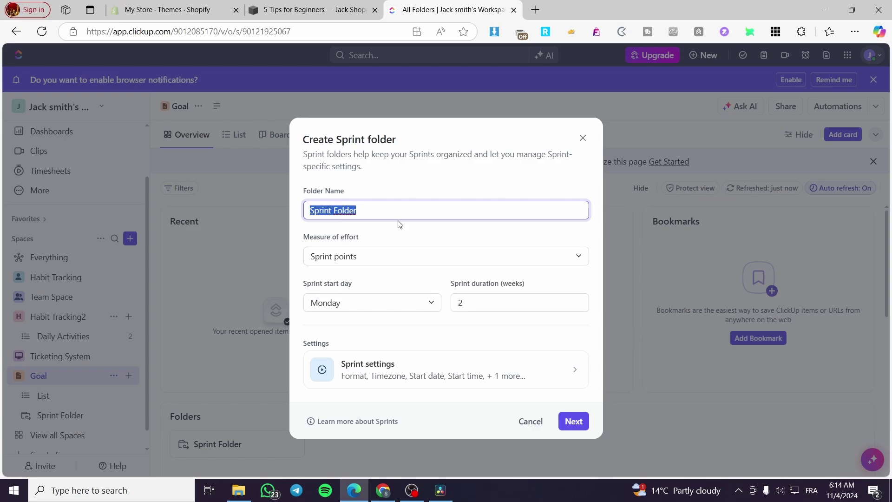
pyautogui.click(395, 258)
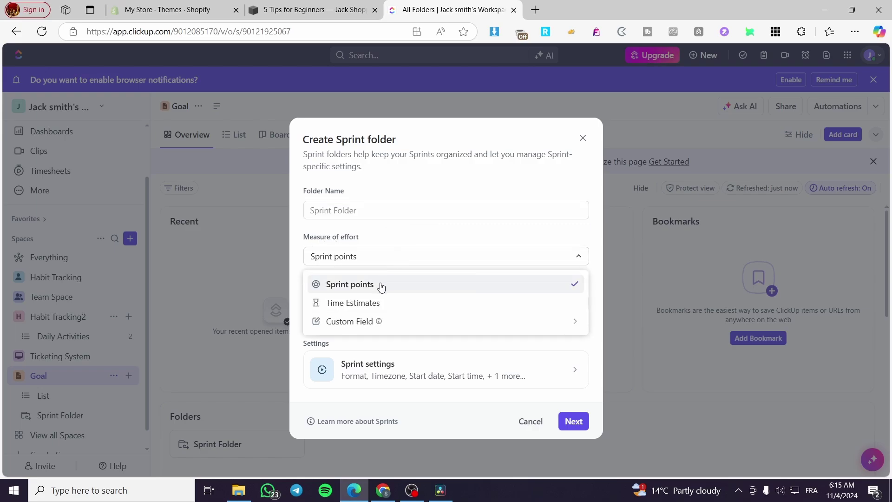
pyautogui.click(390, 255)
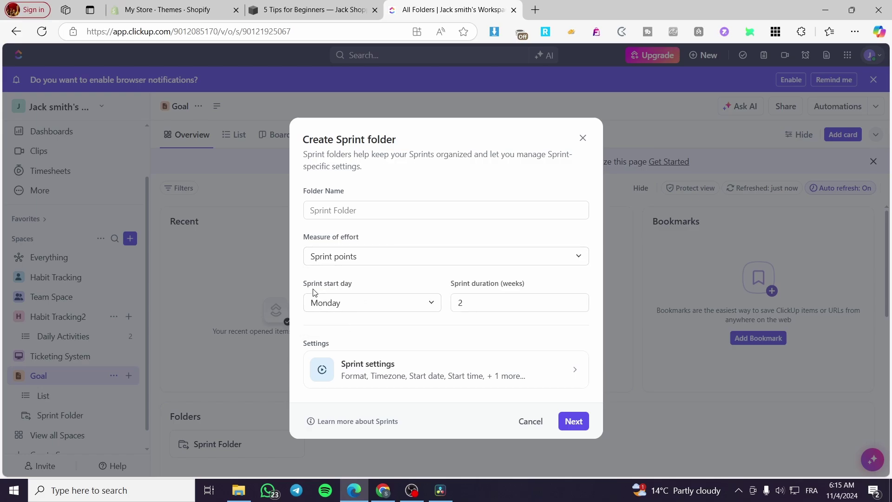
pyautogui.click(465, 300)
pyautogui.press('BackSpace')
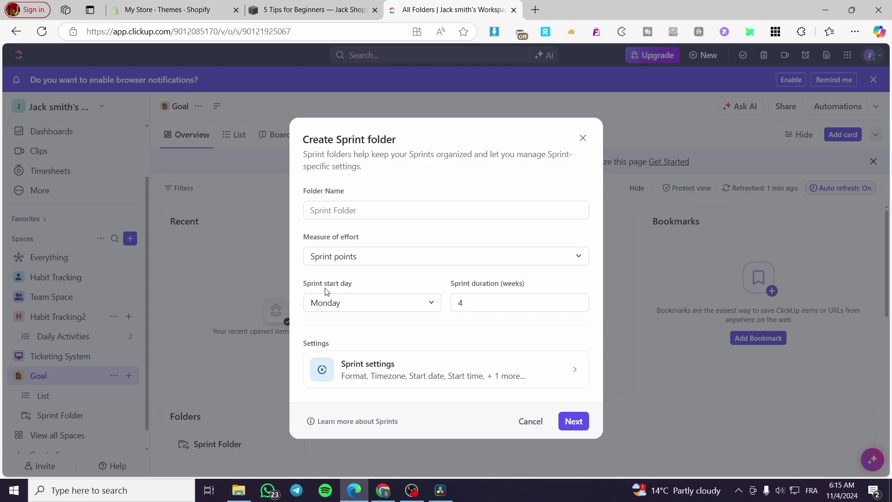
pyautogui.click(390, 304)
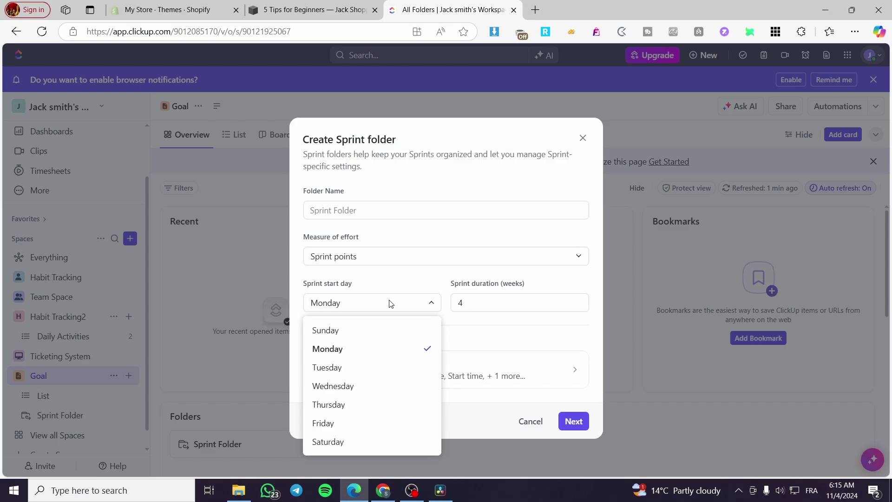
pyautogui.click(390, 303)
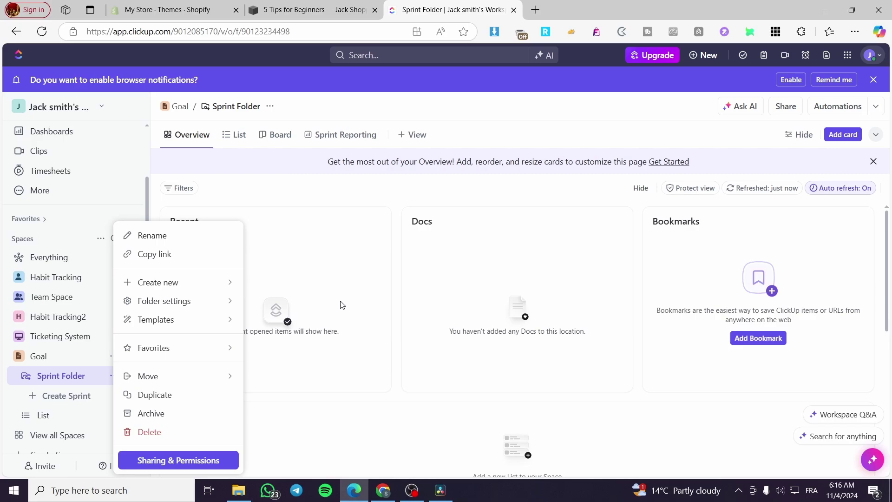
# - Examine the Sprint Folder's overview cards, including Recent, Docs, Bookmarks, Lists, Resources and Current Sprint Burndown
pyautogui.click(398, 399)
pyautogui.scroll(-5, 399, 399)
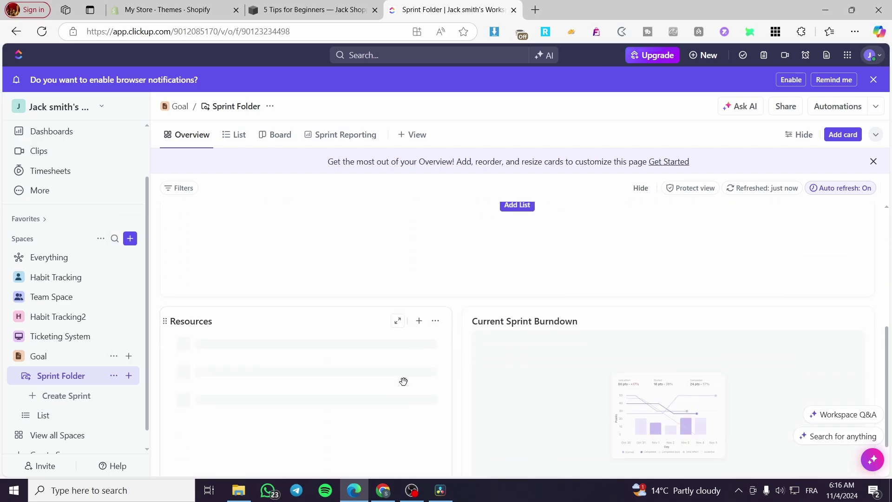
pyautogui.scroll(5, 425, 353)
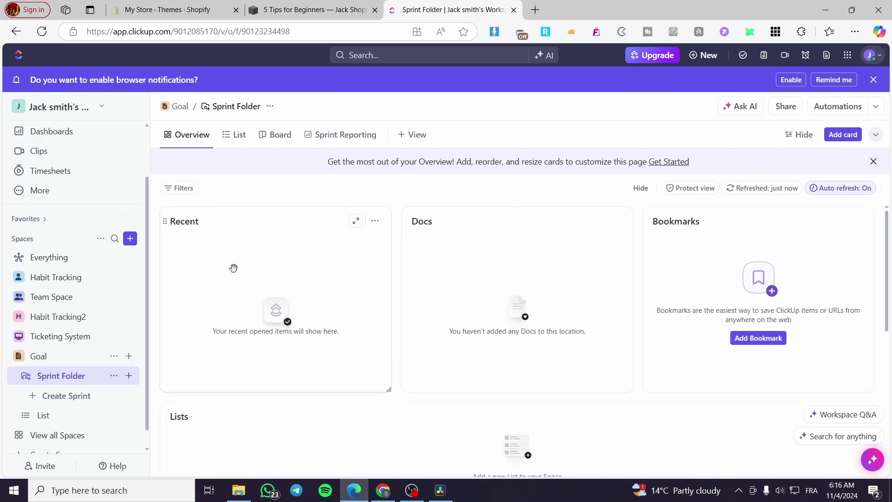
pyautogui.scroll(-4, 527, 374)
pyautogui.scroll(3, 384, 366)
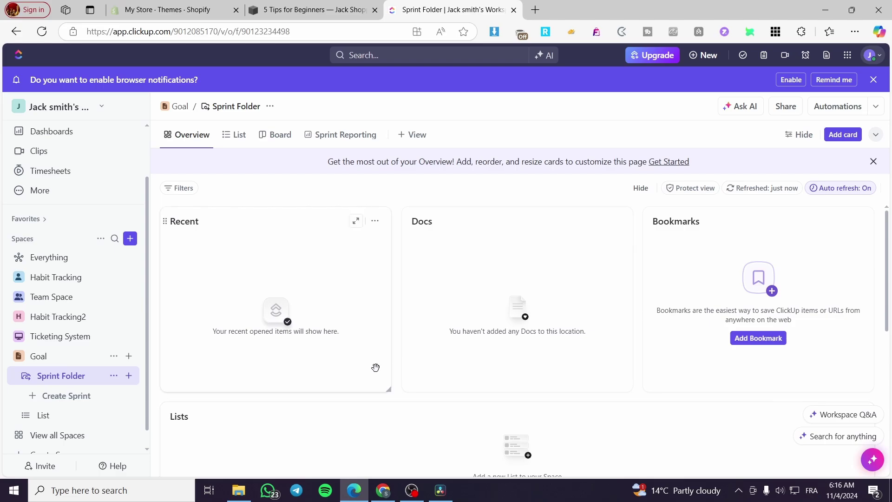
pyautogui.scroll(-6, 373, 367)
pyautogui.scroll(5, 373, 366)
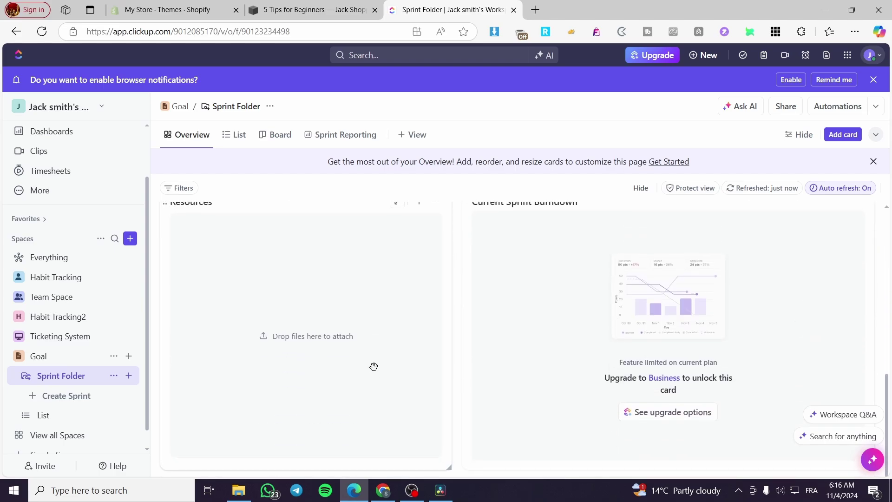
# - Start a new sprint in the Sprint Folder and keep its default name with index, start date and end date
pyautogui.click(71, 401)
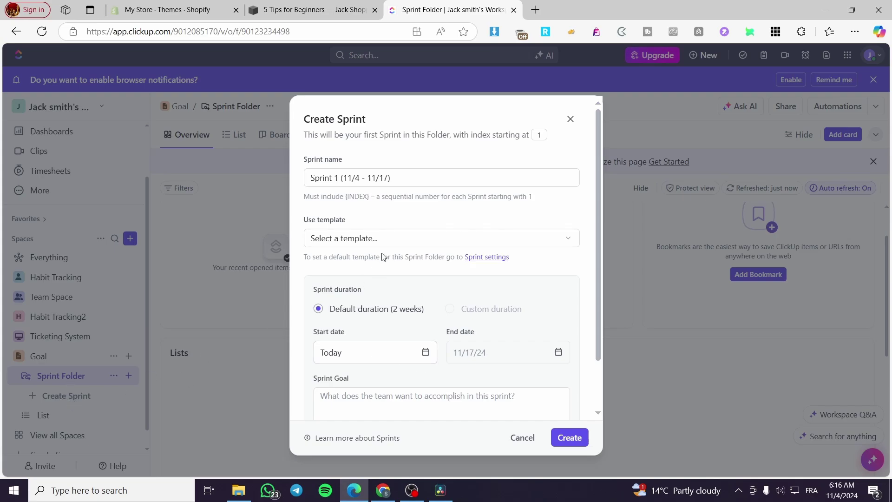
pyautogui.click(338, 178)
pyautogui.doubleClick(321, 178)
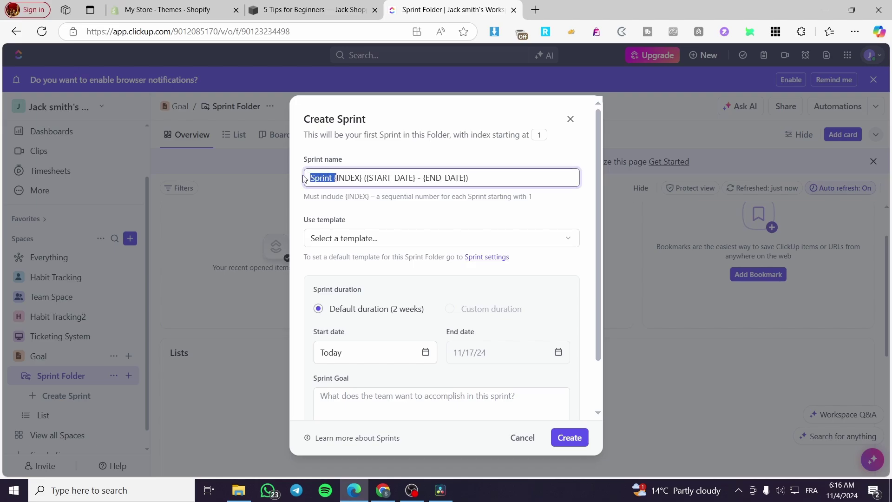
pyautogui.click(344, 178)
pyautogui.click(517, 156)
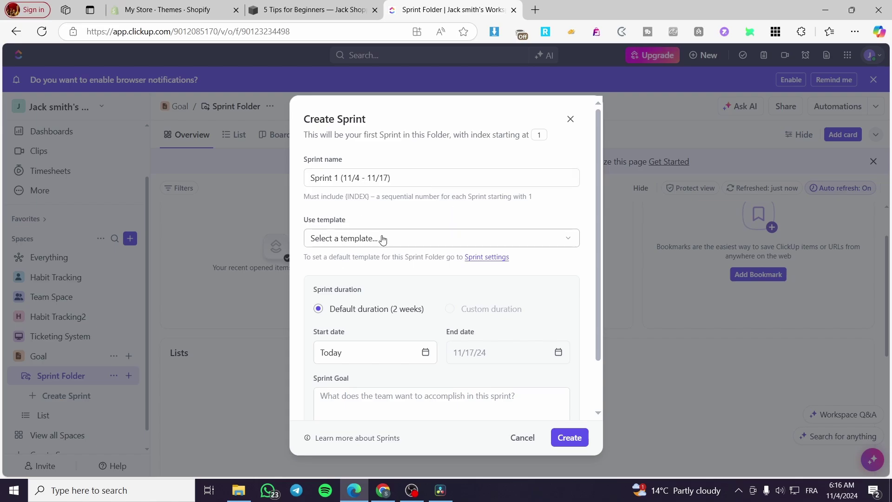
pyautogui.click(403, 238)
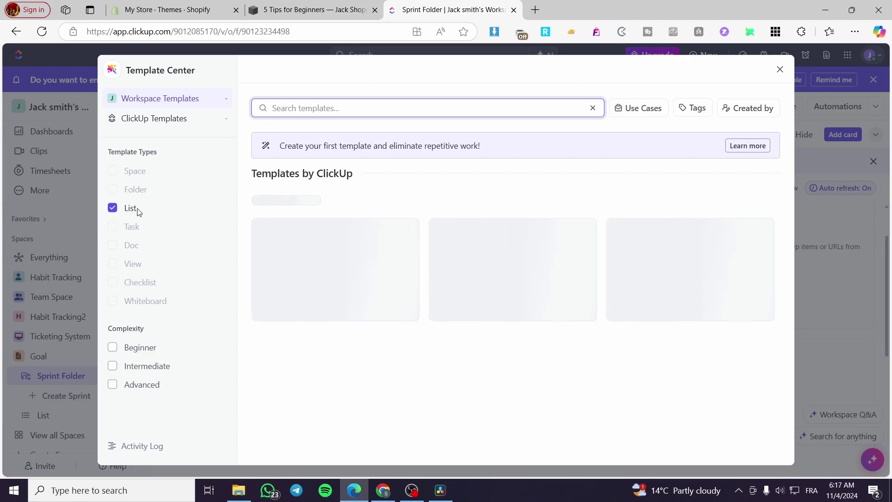
pyautogui.click(113, 208)
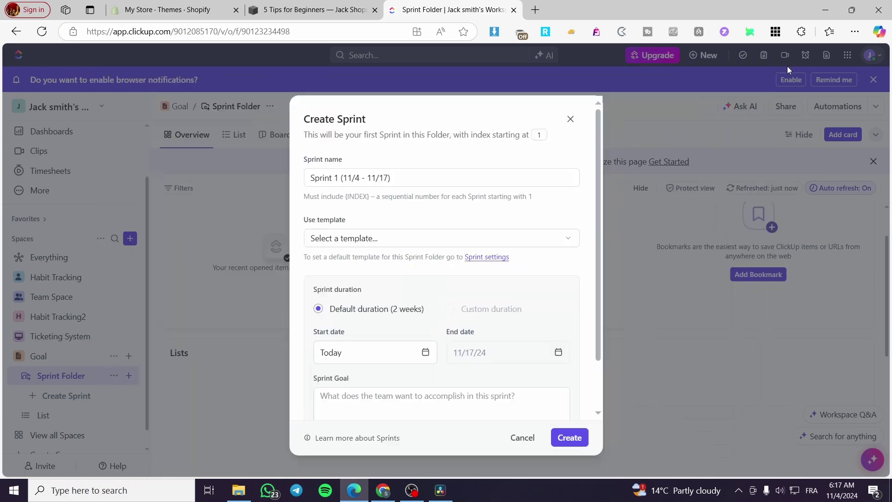
pyautogui.click(779, 70)
# - Create the first sprint with the default 2-week duration starting today, without a template, and open its task list
pyautogui.scroll(-2, 453, 294)
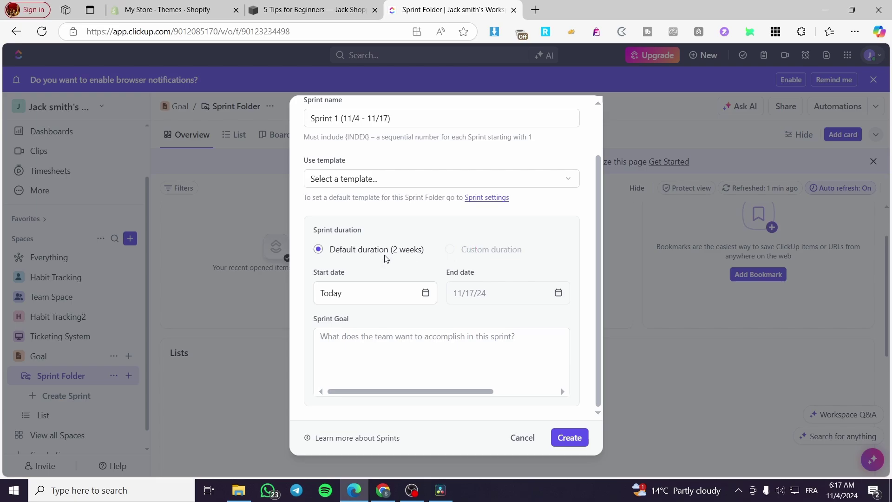
pyautogui.scroll(2, 384, 257)
pyautogui.click(432, 180)
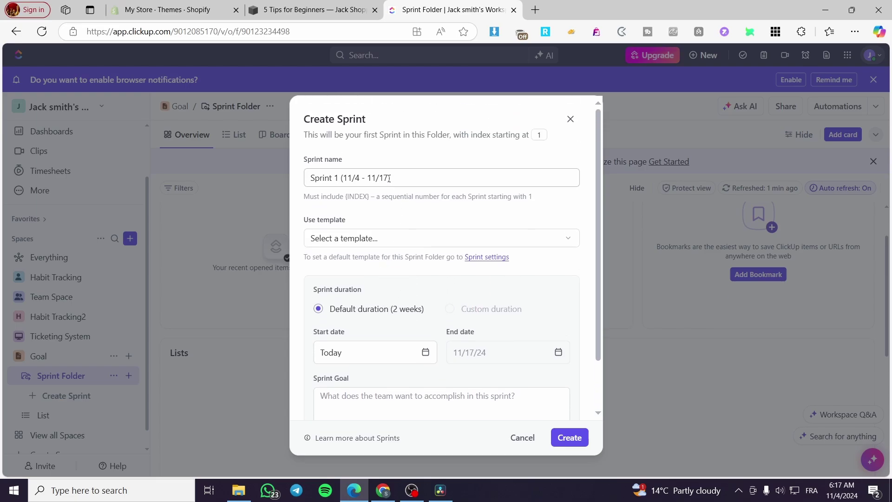
pyautogui.click(423, 217)
pyautogui.click(570, 437)
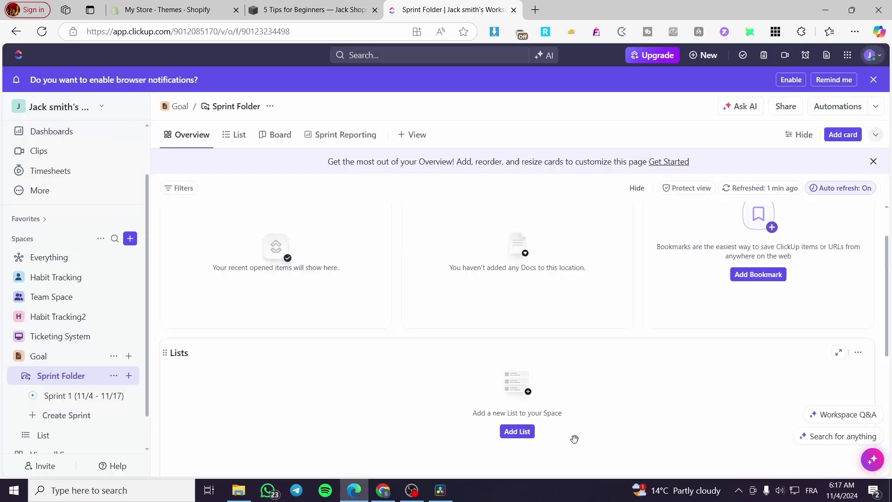
pyautogui.scroll(-1, 246, 343)
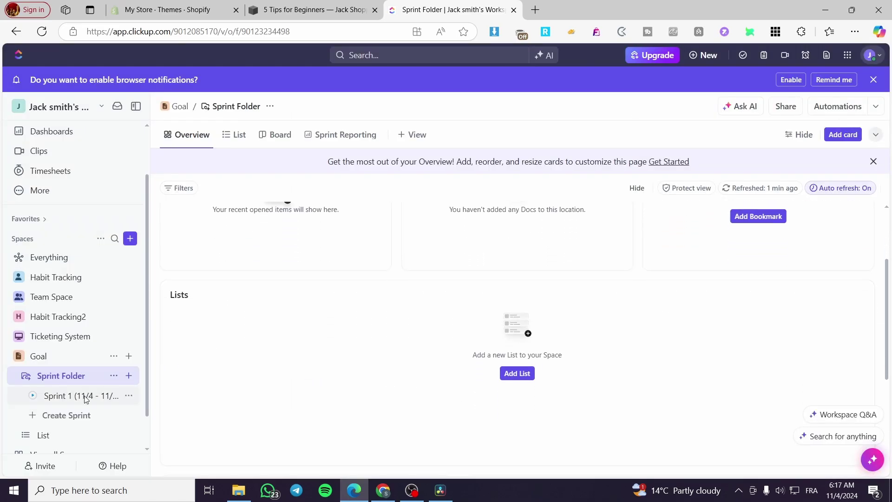
pyautogui.click(69, 396)
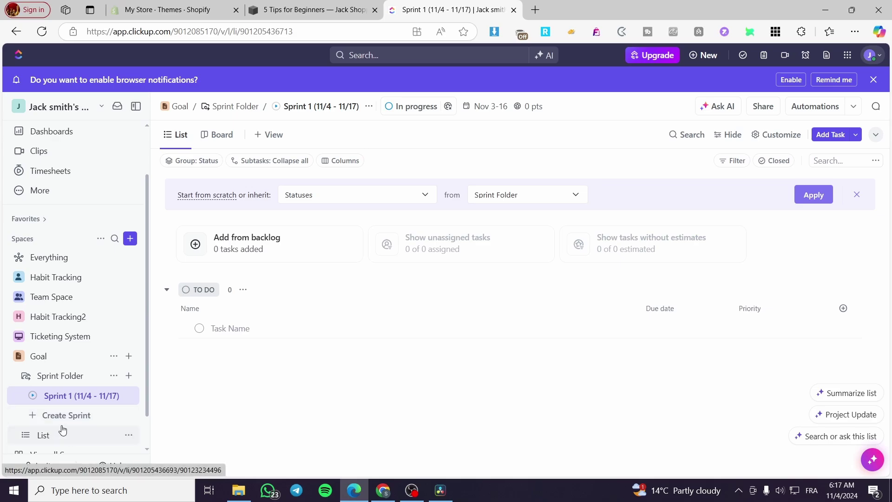
# - Create three more sprints in the Sprint Folder with the default 2-week duration, starting 11/18, 12/2 and 12/16
pyautogui.click(51, 416)
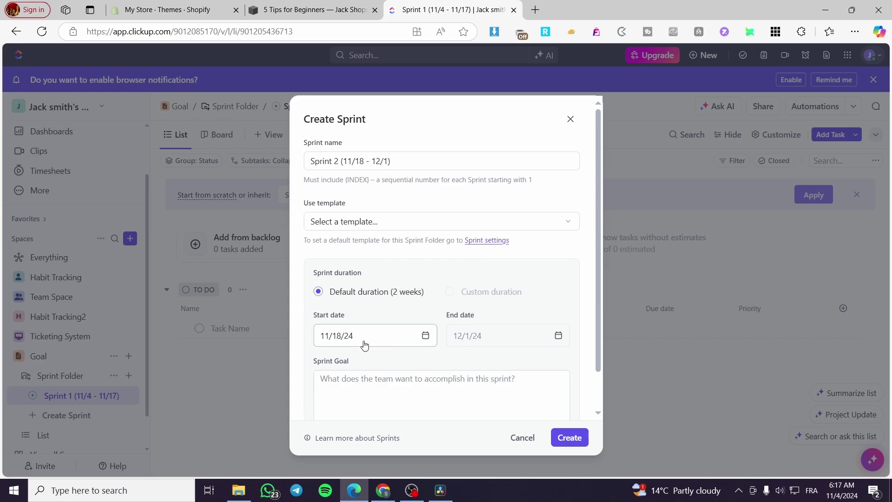
pyautogui.scroll(-1, 392, 320)
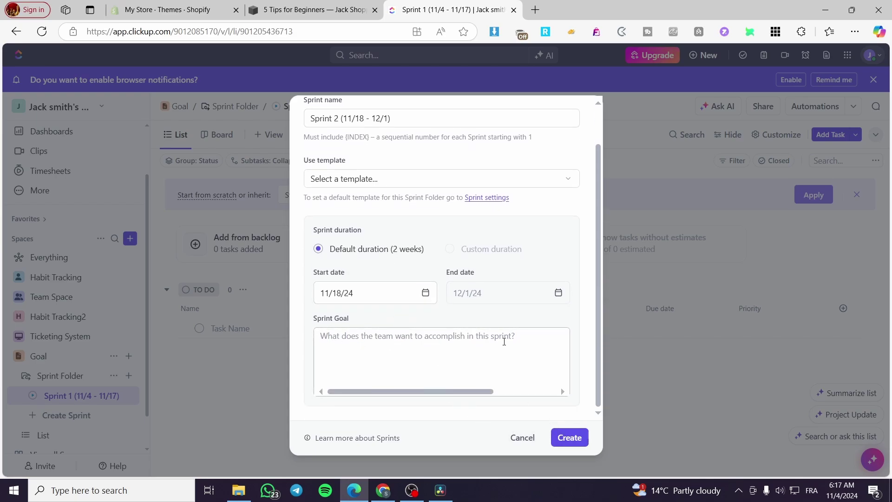
pyautogui.click(570, 437)
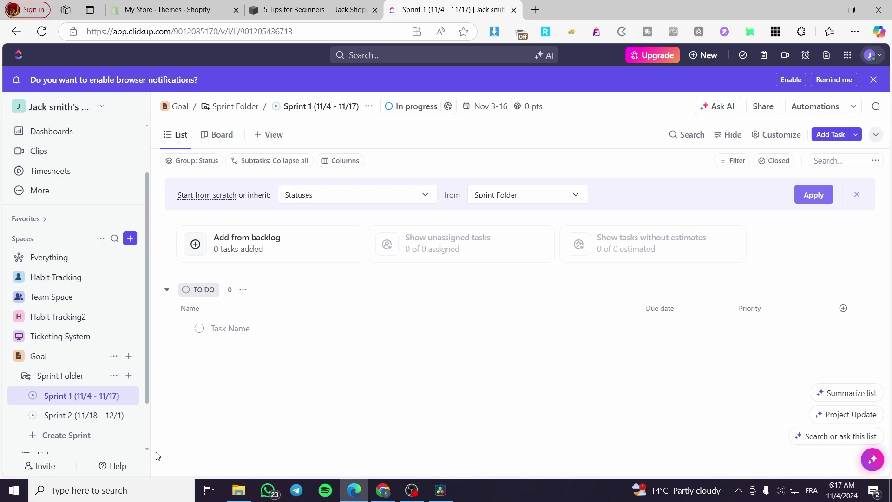
pyautogui.click(65, 439)
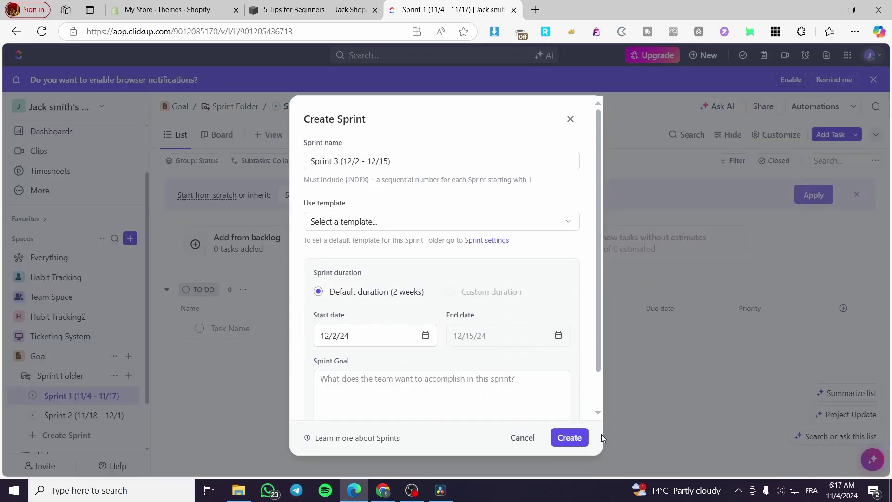
pyautogui.click(569, 437)
pyautogui.scroll(-3, 75, 442)
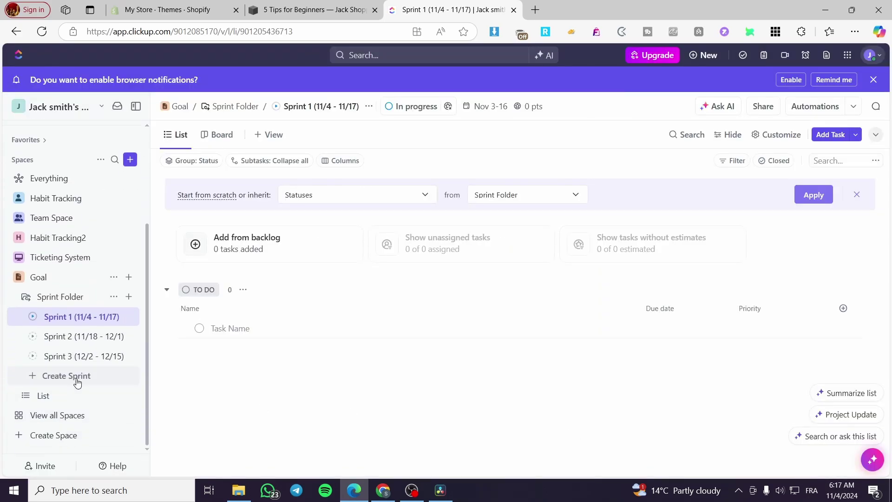
pyautogui.click(69, 375)
pyautogui.click(570, 437)
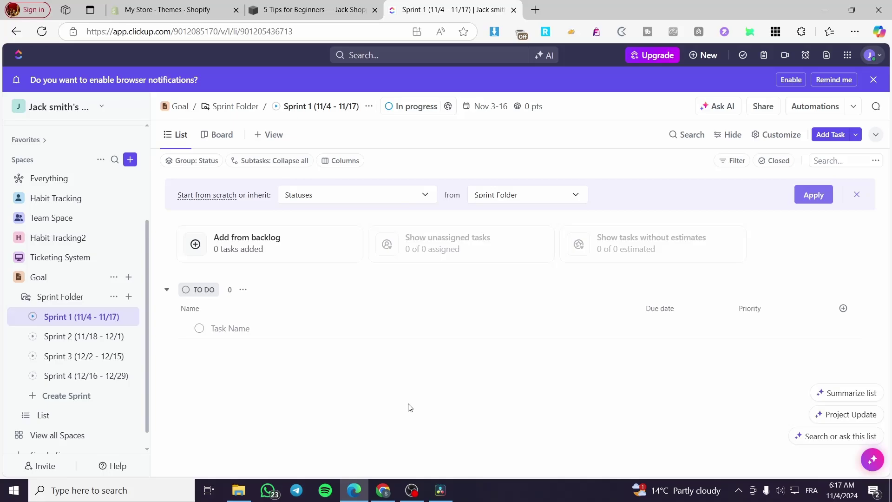
# - Look through the task lists of Sprint 2, Sprint 1 and Sprint 4, opening the new task entry in Sprints 1 and 4
pyautogui.click(70, 336)
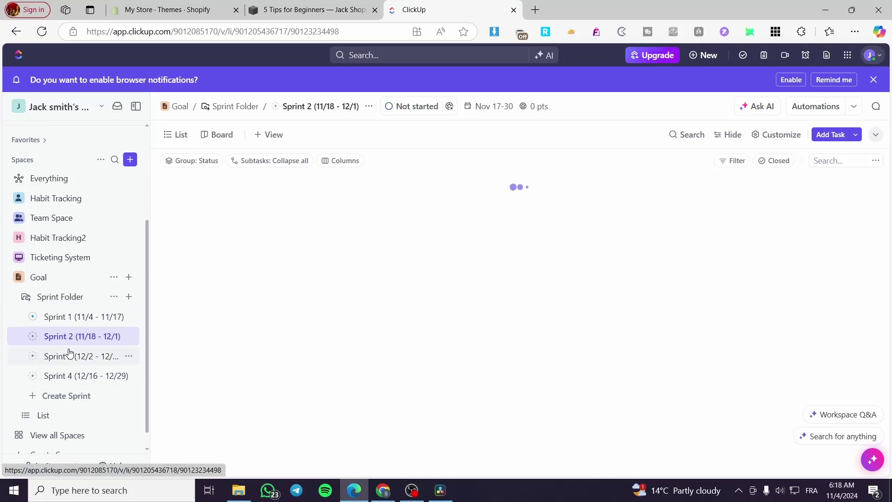
pyautogui.click(76, 316)
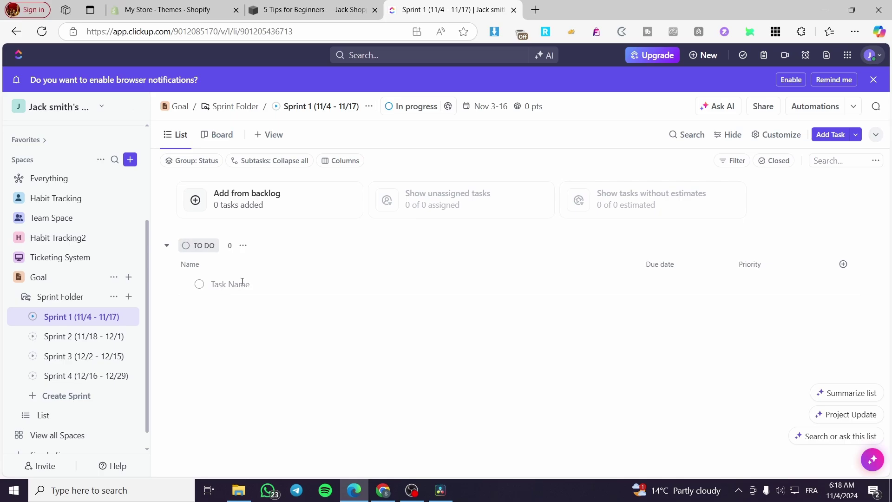
pyautogui.click(242, 283)
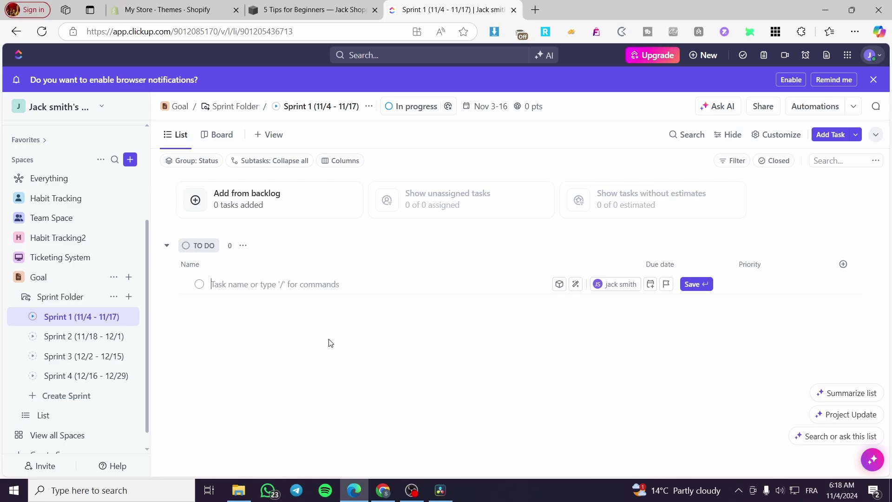
pyautogui.click(55, 375)
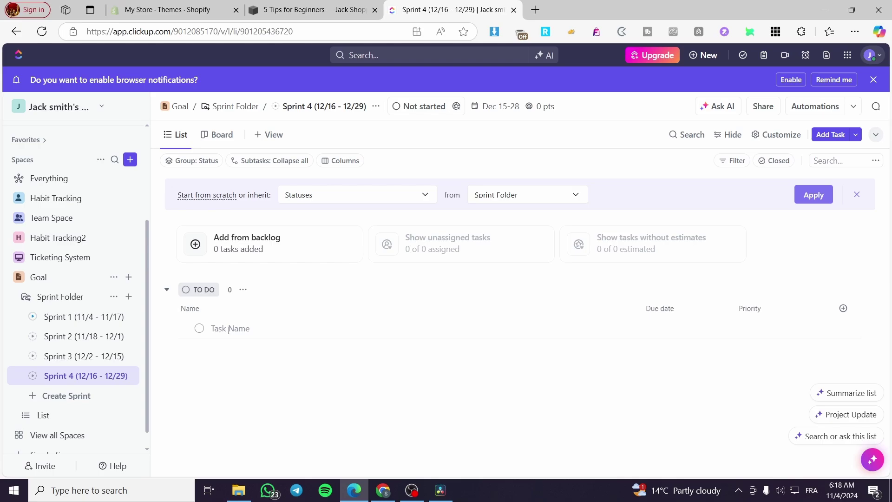
pyautogui.click(229, 329)
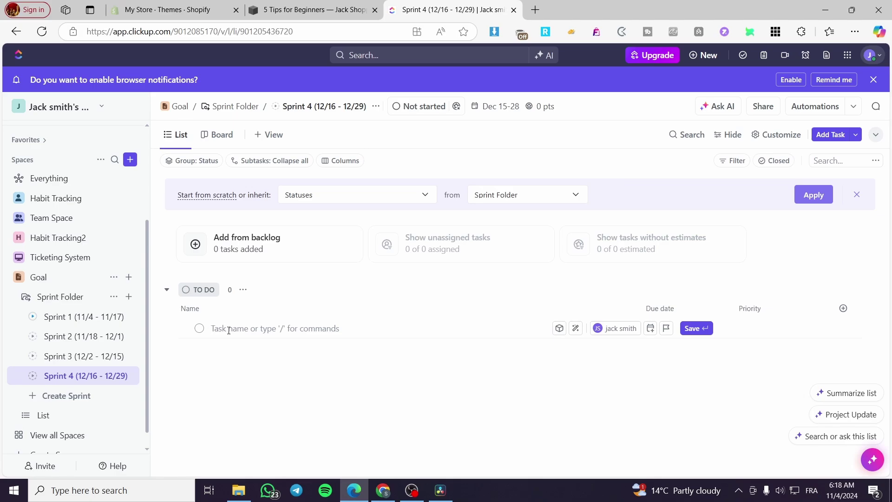
# - Try to add the task Buying Assets to Sprint 4 and the task Gathering Ressources to Sprint 3
pyautogui.write('Buying Assets')
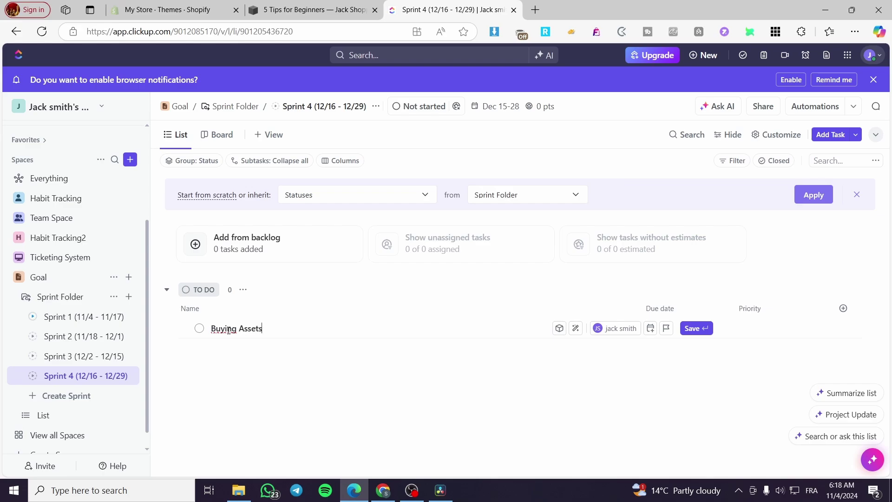
pyautogui.click(99, 359)
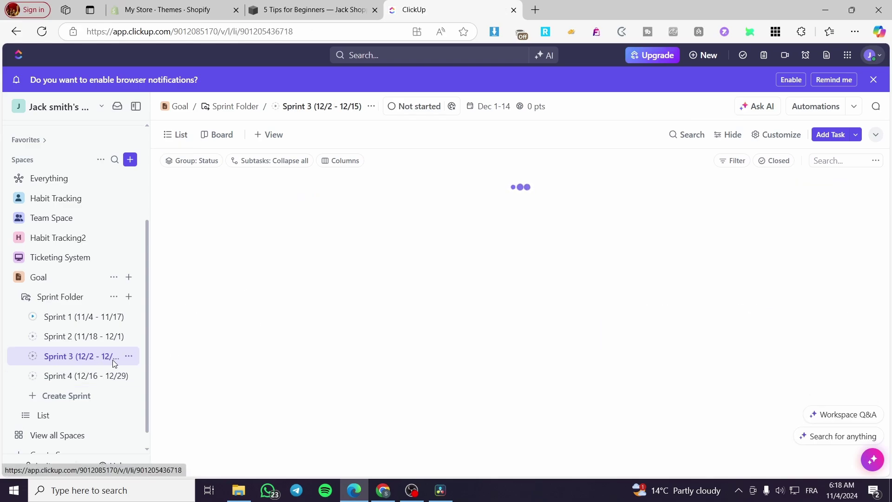
pyautogui.click(277, 328)
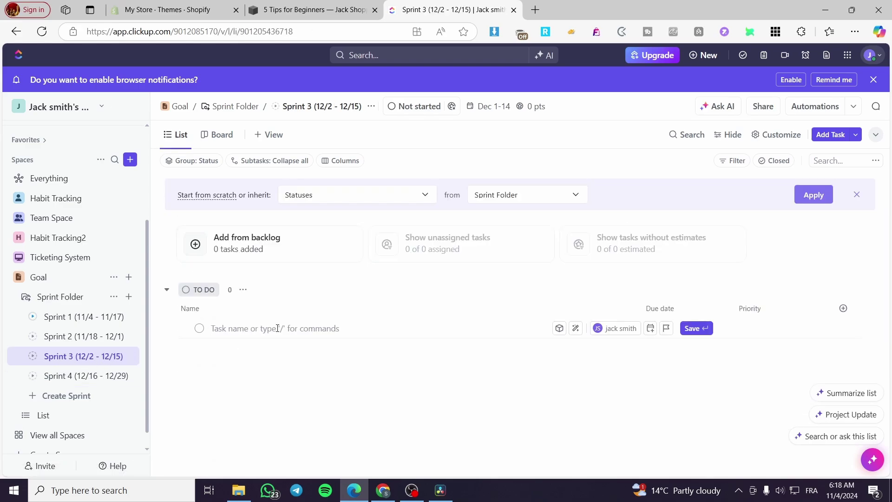
pyautogui.write('G')
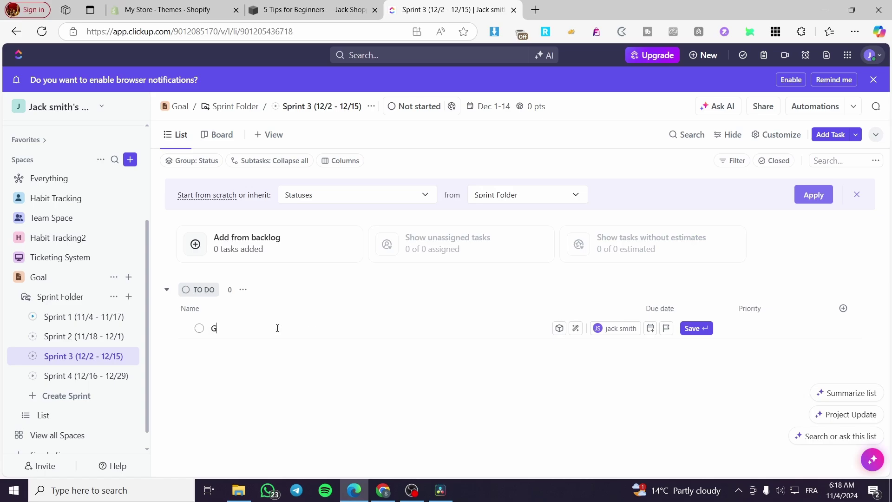
pyautogui.write('athering')
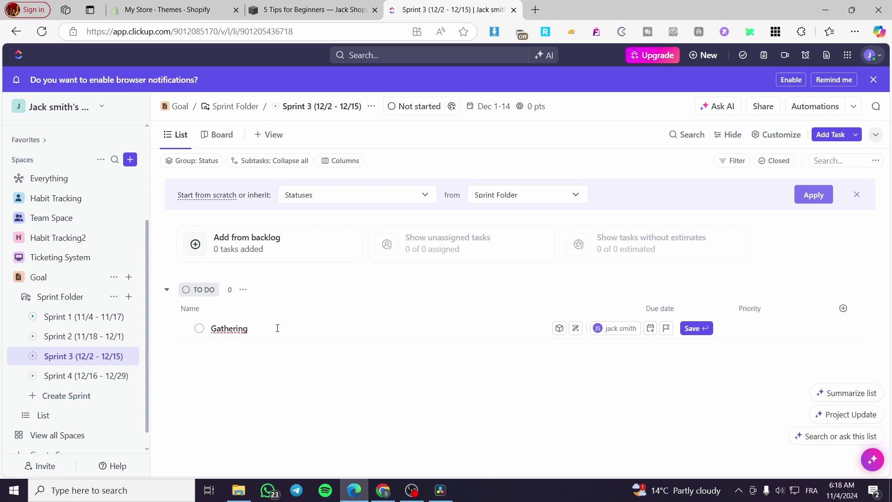
pyautogui.write(' Ressou')
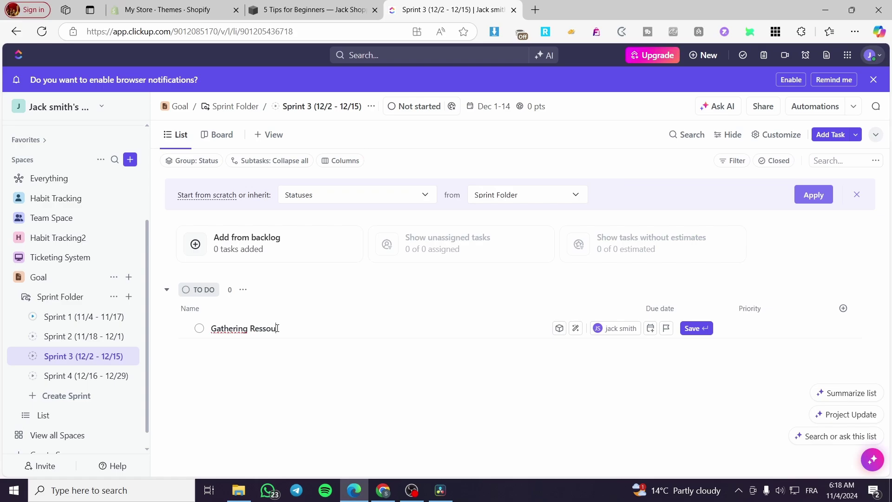
pyautogui.write('rces')
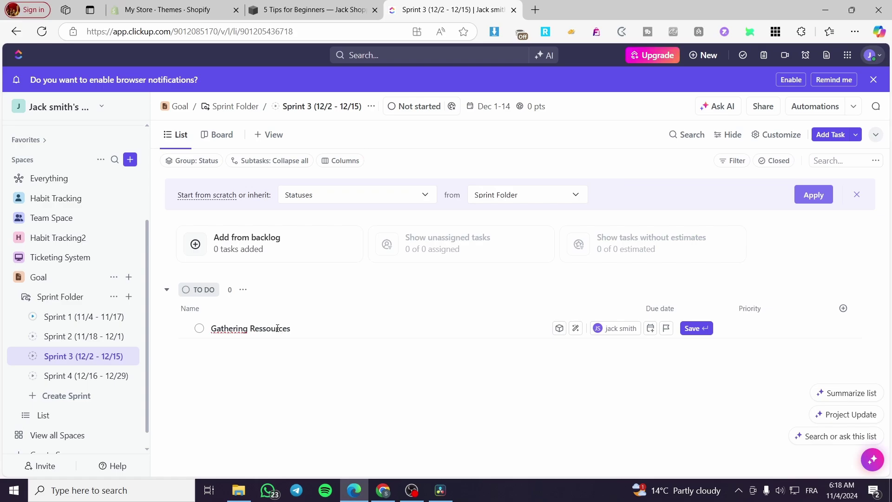
# - Try to add a task named Collecting Funds in the new task entry of Sprint 2
pyautogui.click(69, 336)
pyautogui.click(274, 284)
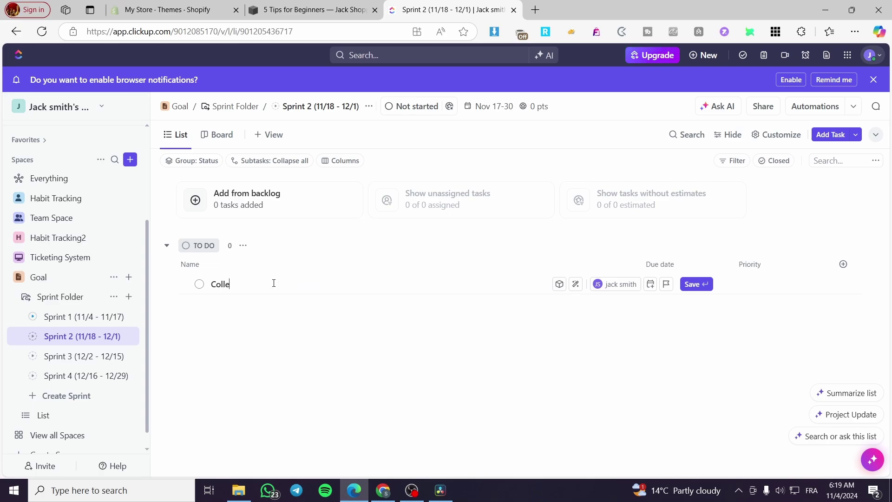
pyautogui.write('g Funds')
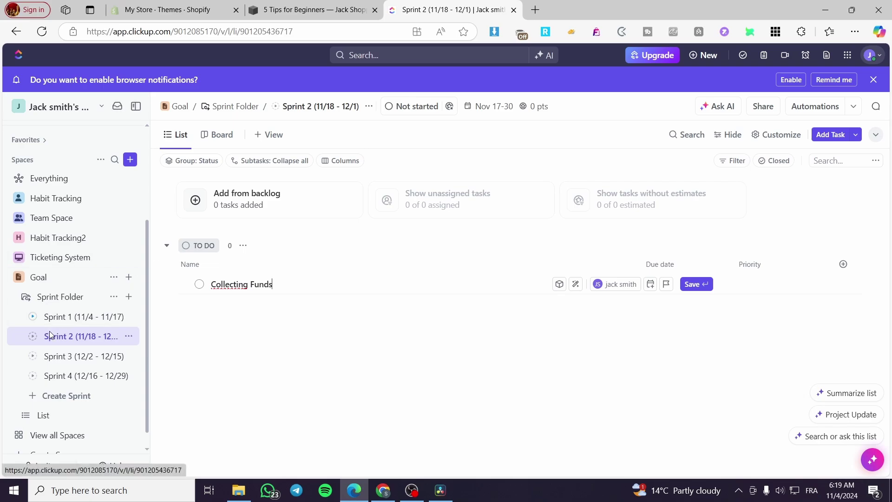
# - Add a task named Setting up the Account to the To Do group of Sprint 1
pyautogui.click(61, 318)
pyautogui.click(284, 282)
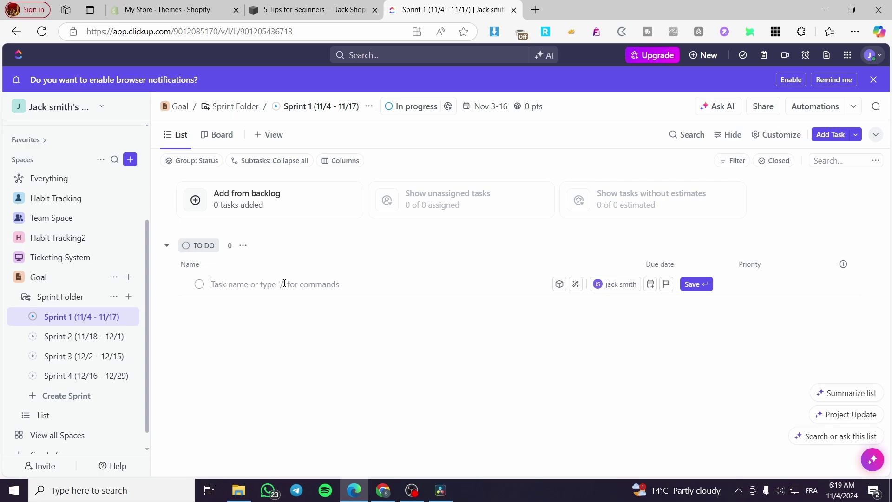
pyautogui.write('Setting up the Account')
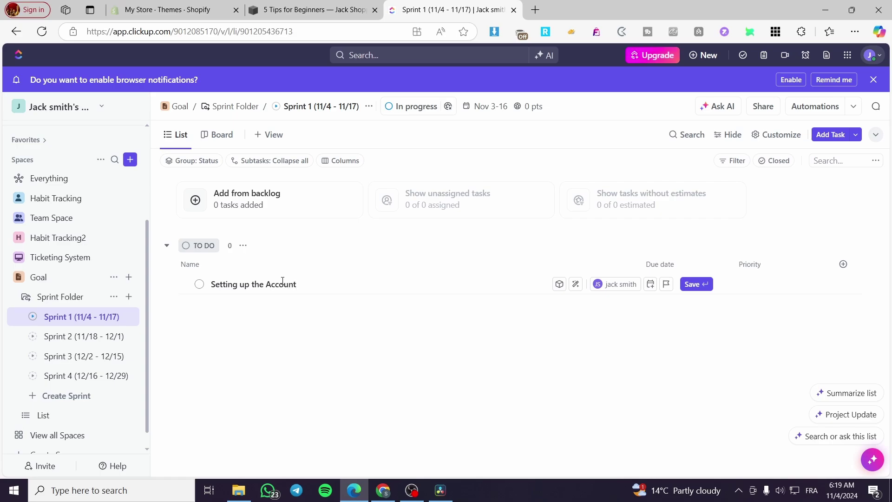
# - Open the add-from-backlog view of Sprint 1 and choose Sprint 2 (11/18 - 12/1) as its source list
pyautogui.click(259, 207)
pyautogui.scroll(-2, 534, 281)
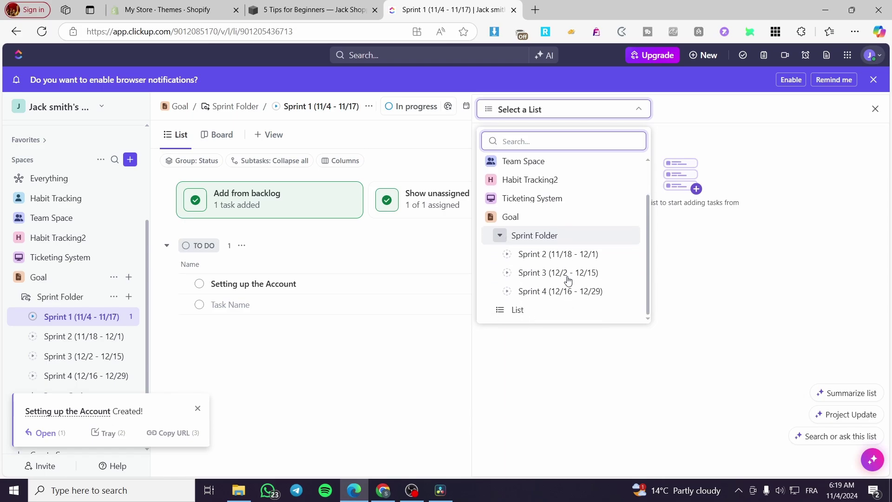
pyautogui.click(551, 256)
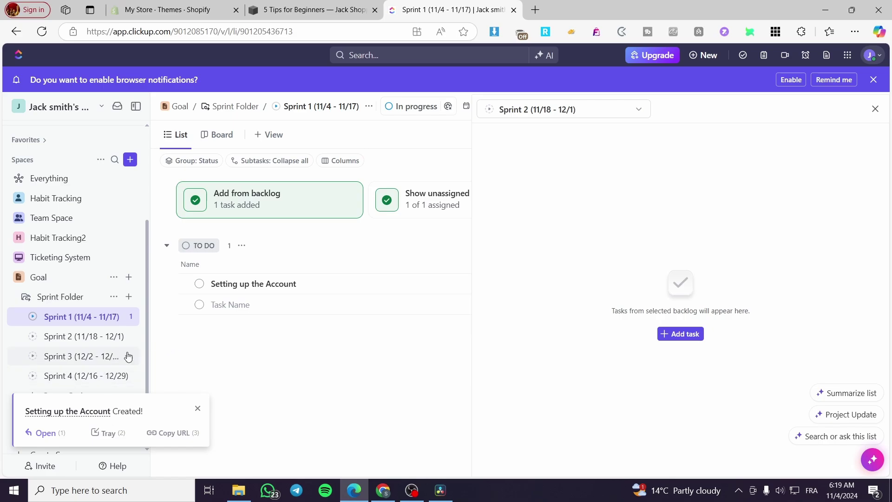
pyautogui.click(256, 211)
pyautogui.click(254, 213)
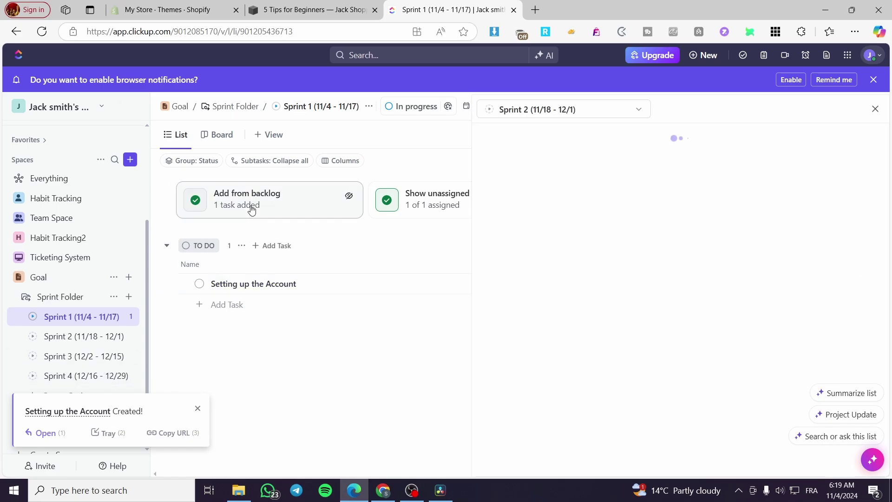
# - Create a task named Collecting Funds in Sprint 2 from the backlog view, keeping the default task type and status
pyautogui.click(692, 340)
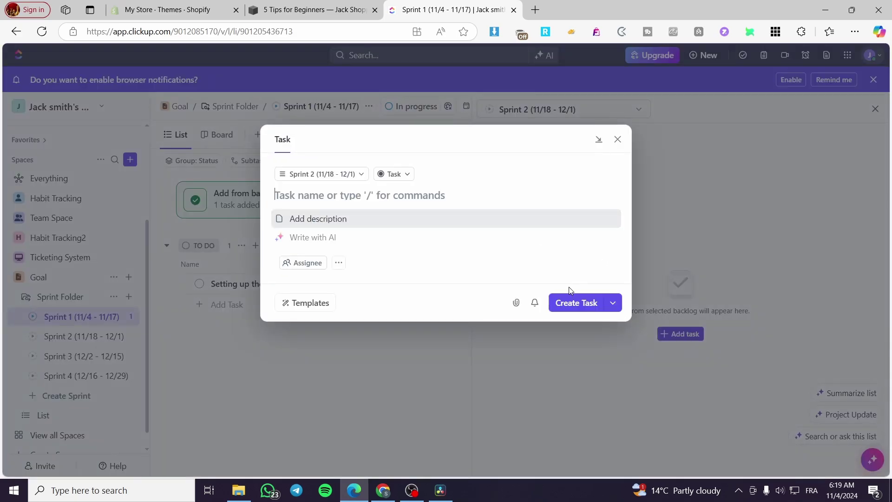
pyautogui.click(359, 175)
pyautogui.press('Escape')
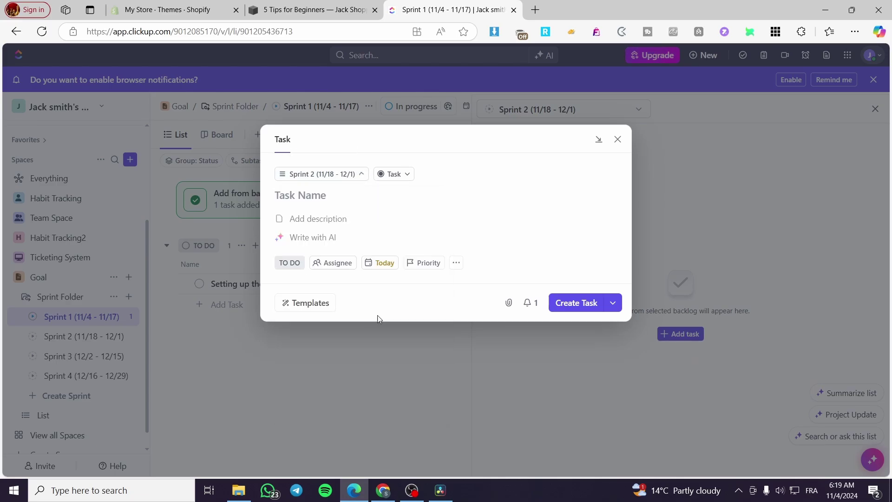
pyautogui.click(587, 310)
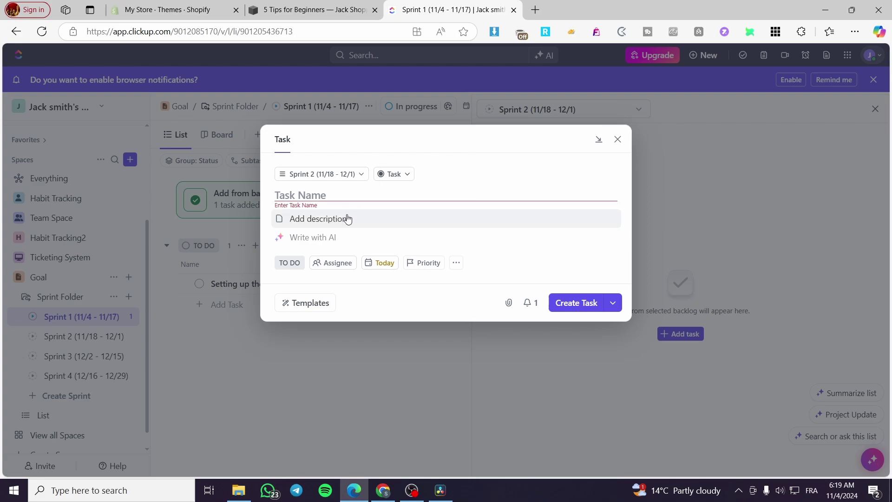
pyautogui.click(320, 192)
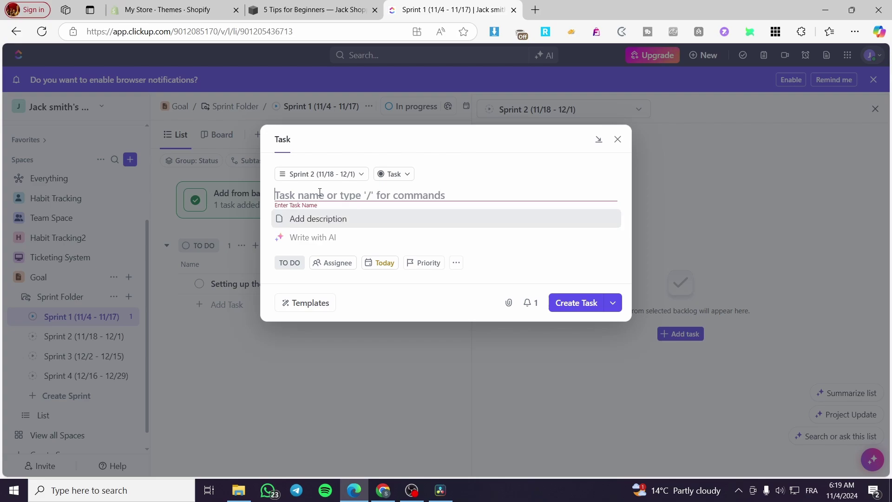
pyautogui.write('Collecting Funds')
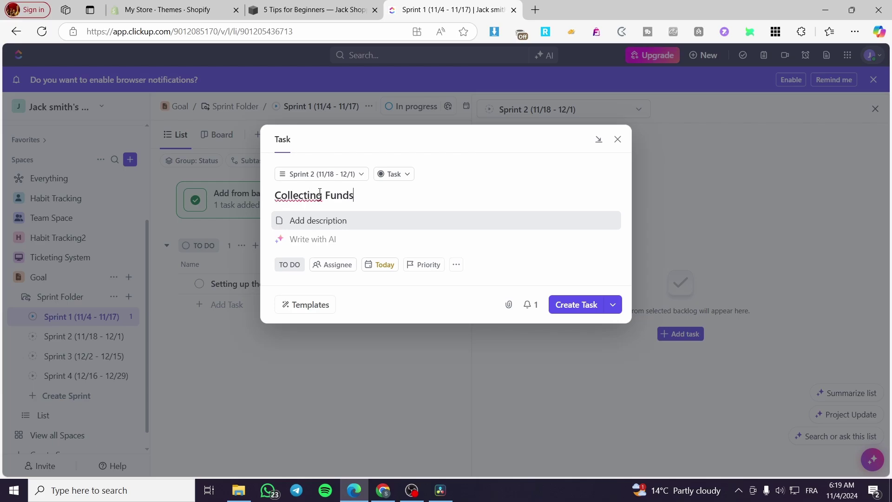
pyautogui.click(573, 305)
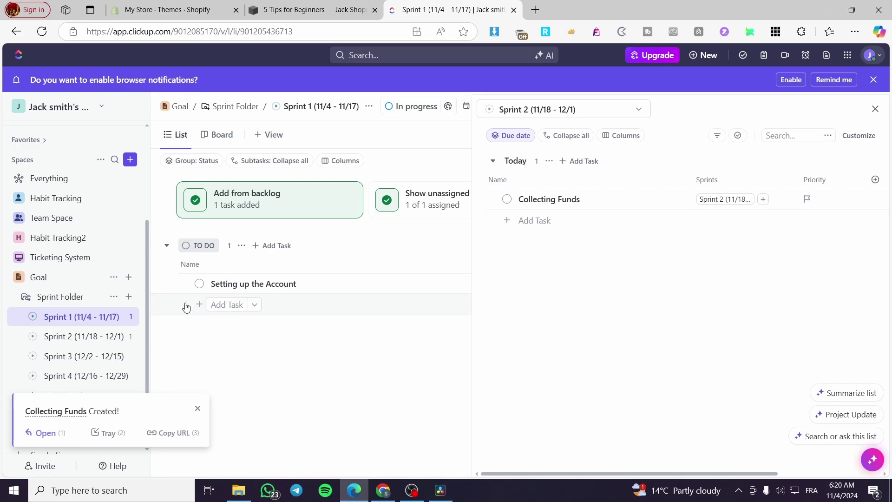
# - Look through the task lists of all four sprints to check which tasks each one holds
pyautogui.click(70, 338)
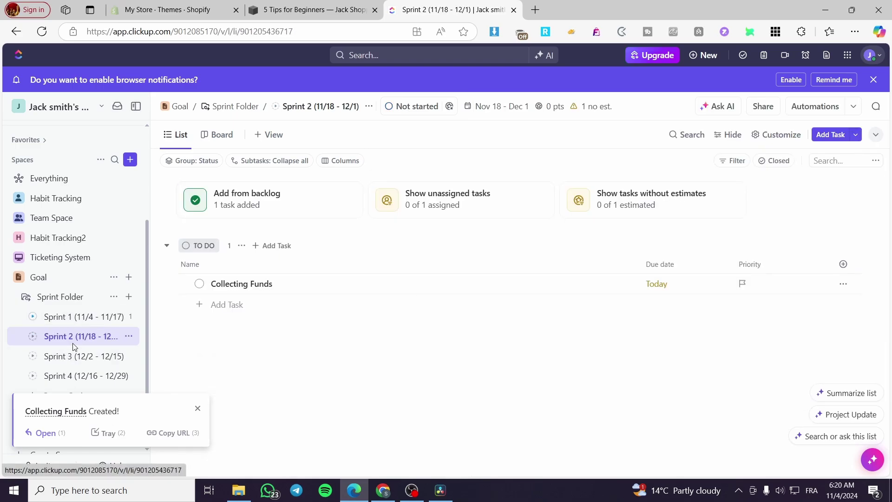
pyautogui.click(72, 357)
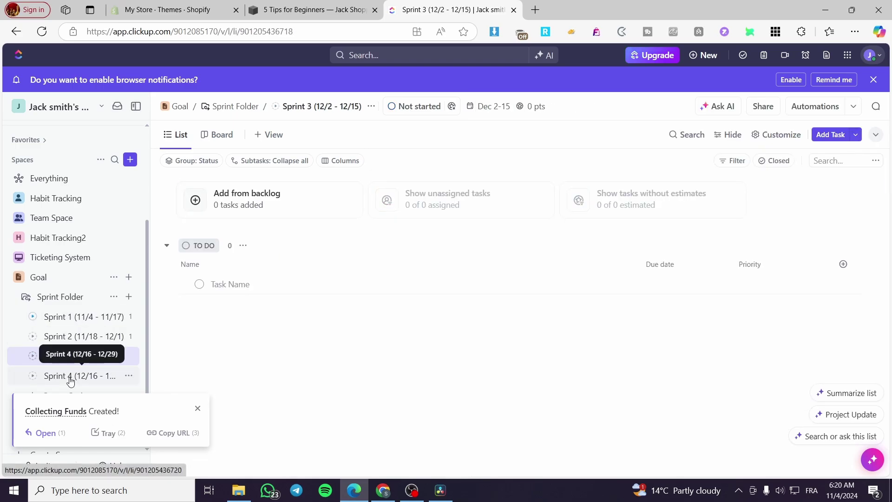
pyautogui.click(71, 380)
pyautogui.click(77, 316)
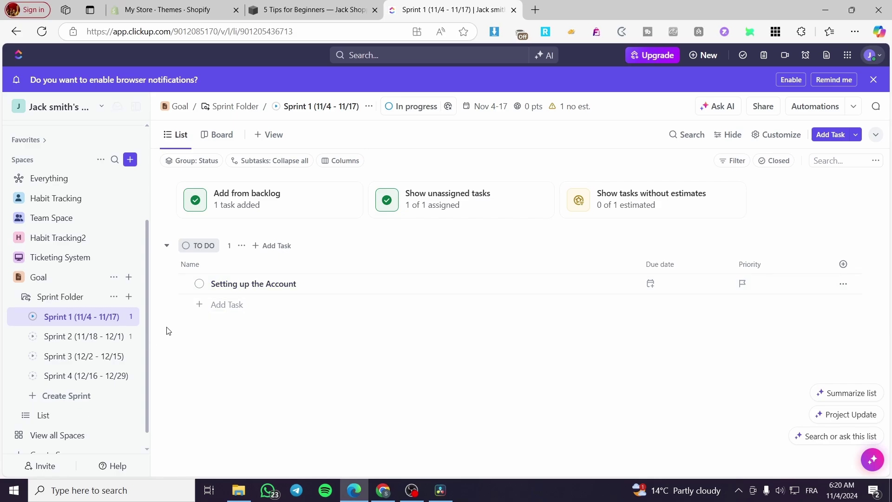
pyautogui.click(65, 338)
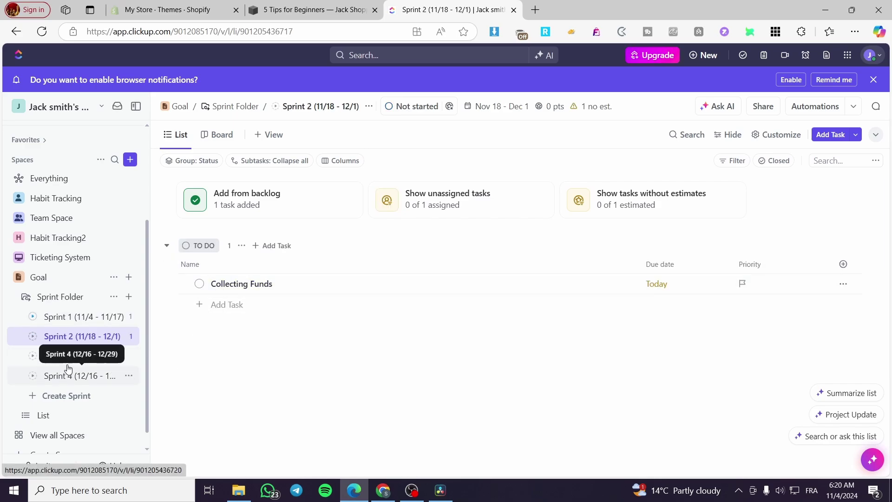
# - Open the add-from-backlog view of Sprint 3 and review the source lists available for its tasks
pyautogui.click(109, 356)
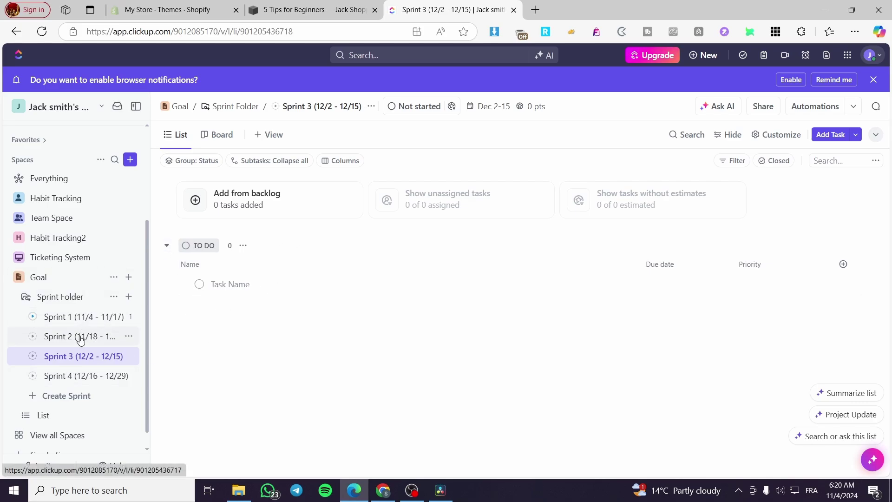
pyautogui.click(237, 202)
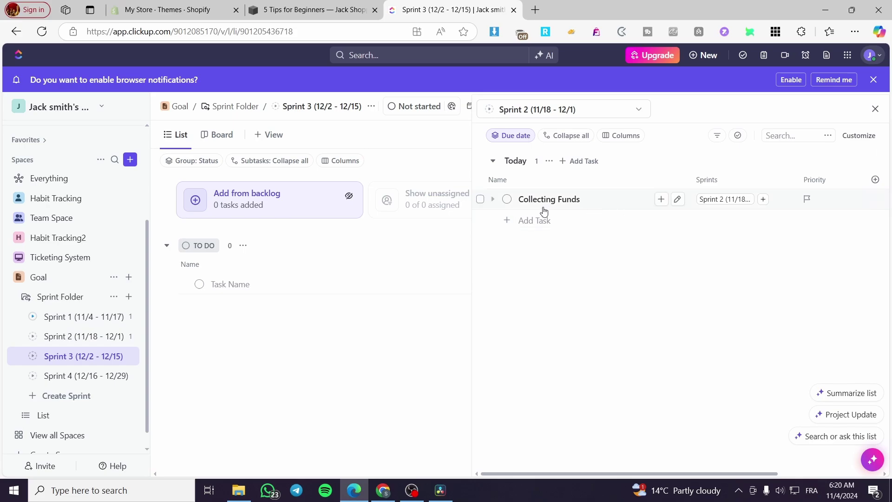
pyautogui.click(620, 108)
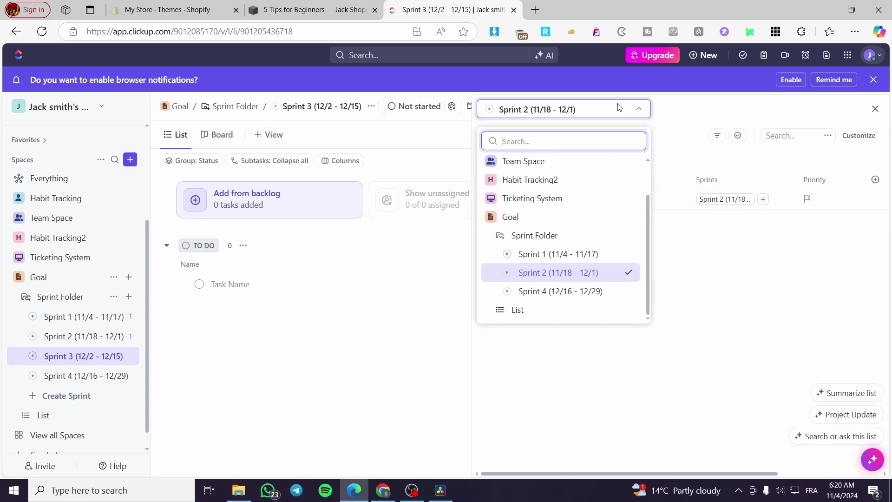
pyautogui.click(693, 255)
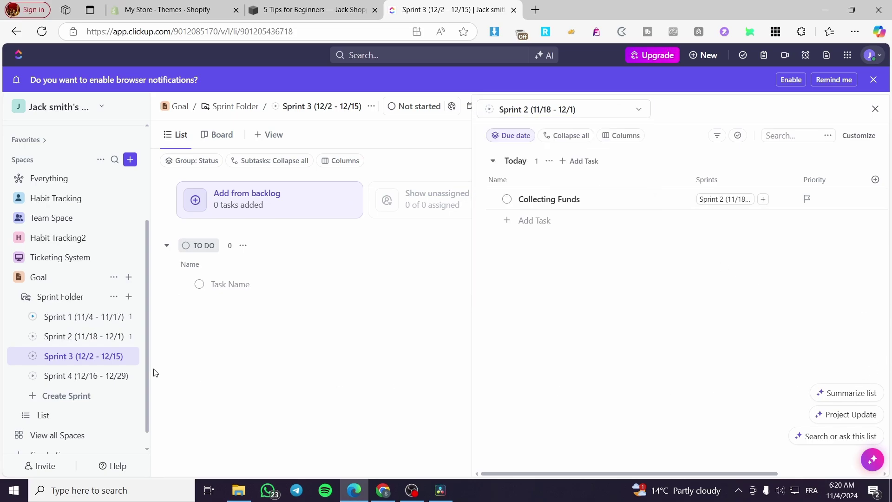